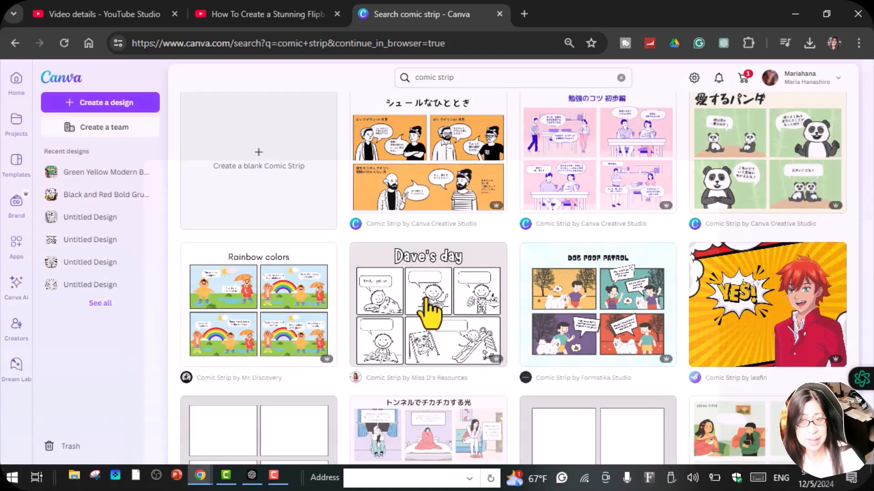
Preview the "Dave's day" comic strip template, close it, and browse the other comic strip templates
click(428, 314)
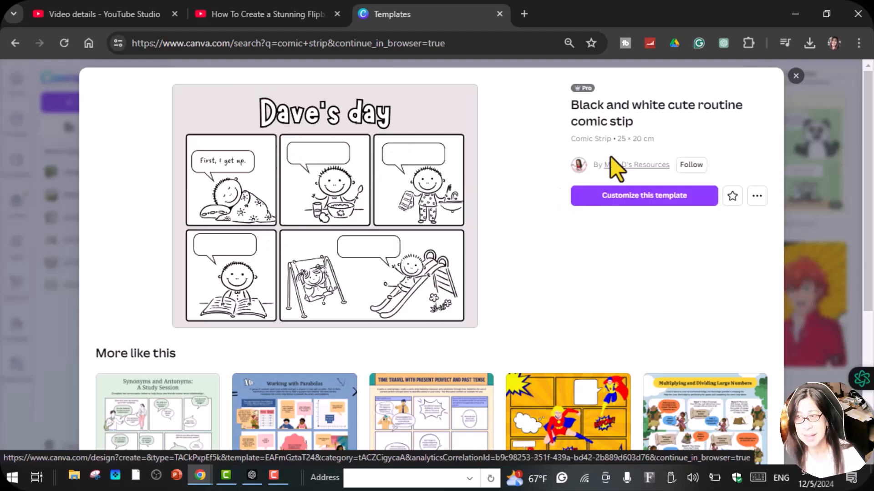
click(796, 76)
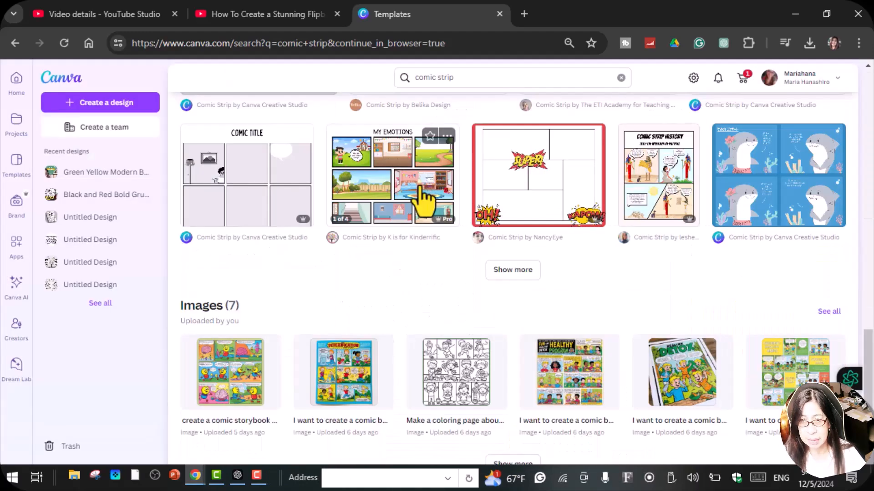
scroll(419, 191, up, 5)
scroll(377, 187, up, 10)
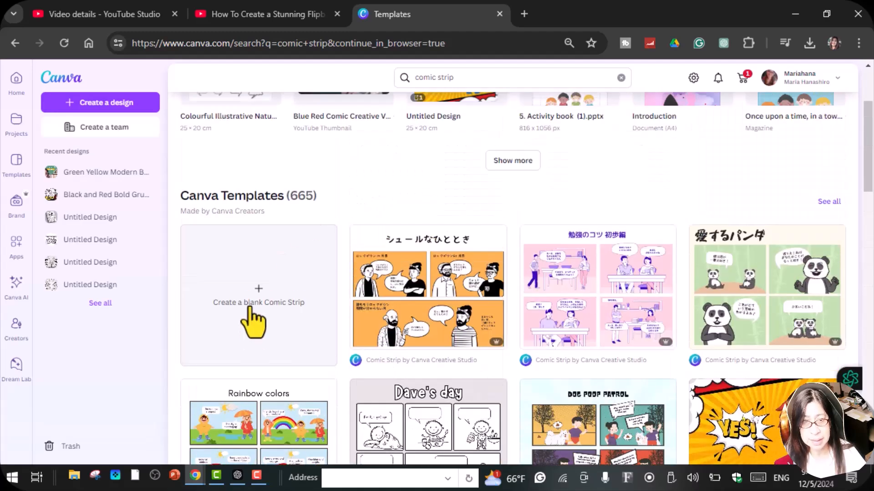
Create a blank 25 × 20 cm comic strip design and search for "sha"
click(254, 319)
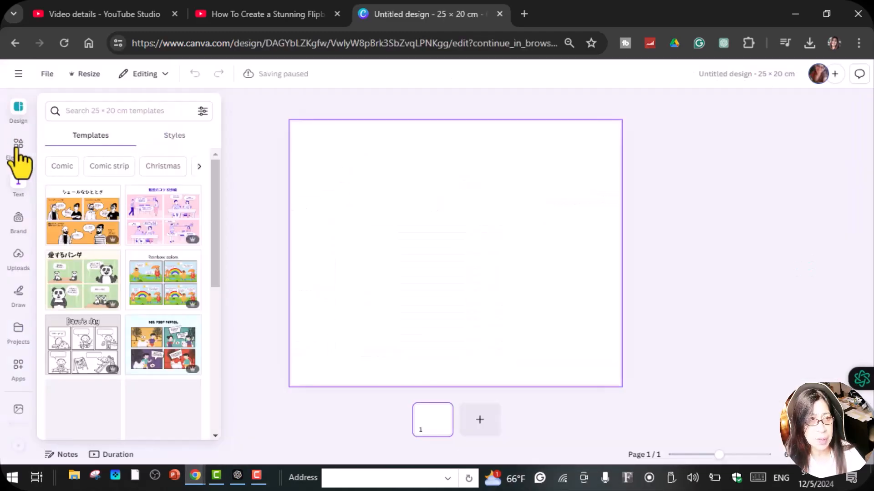
click(96, 112)
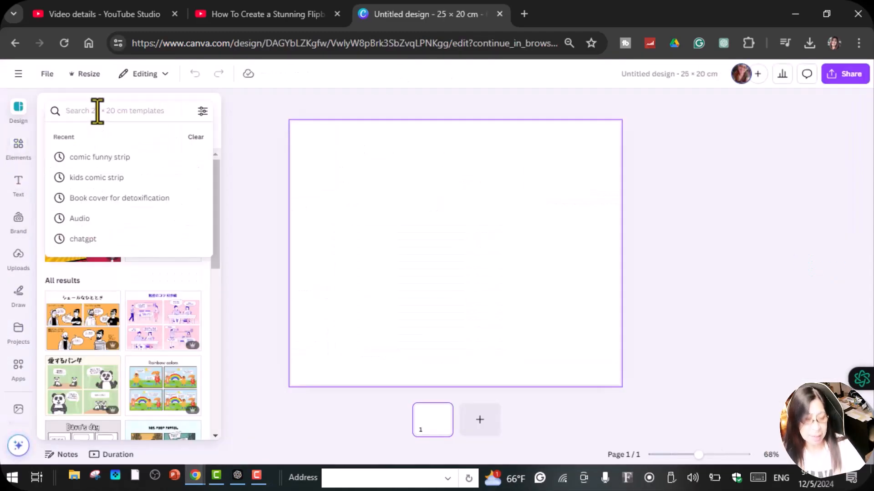
text(shapes)
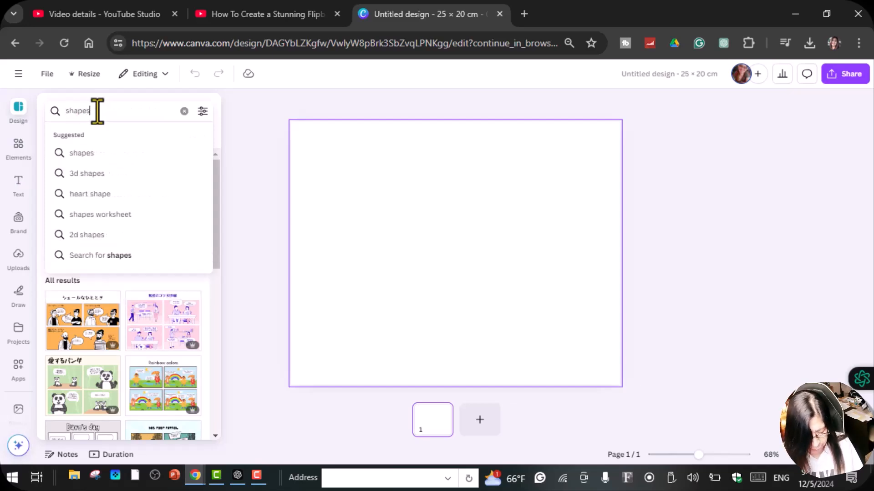
key(Return)
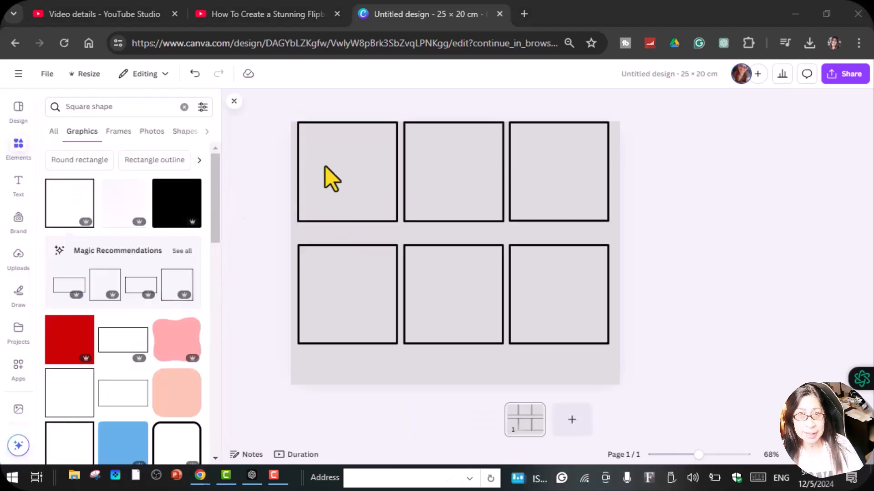
Group the six black square frames and centre the group on the page
drag(286, 113, 613, 378)
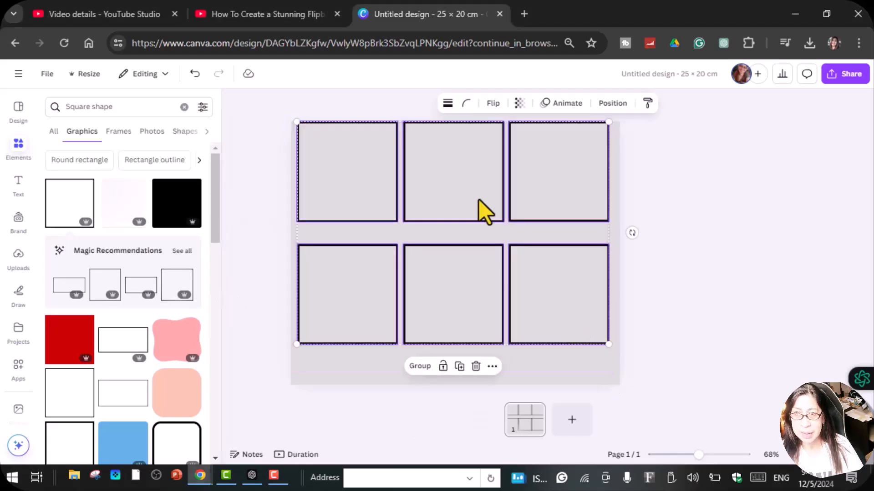
click(430, 367)
drag(443, 191, 443, 215)
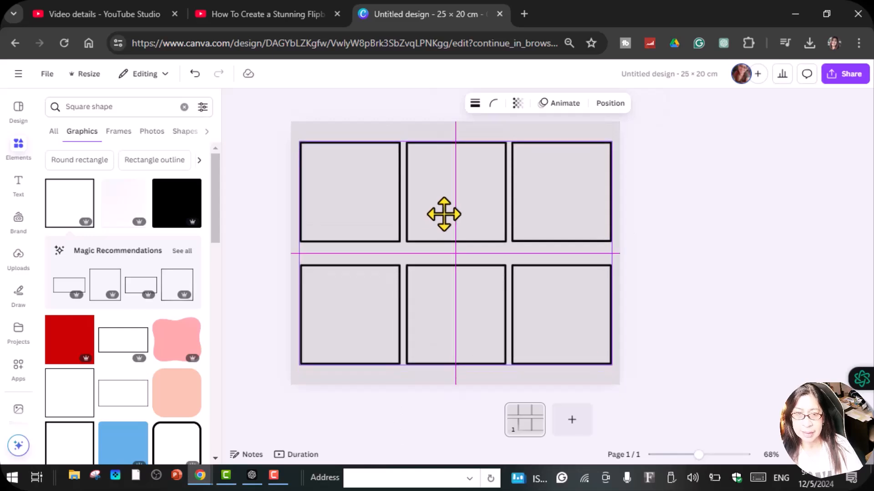
click(270, 232)
Recolor the three upper-row square frames dark blue, pink and purple, in that order
click(399, 147)
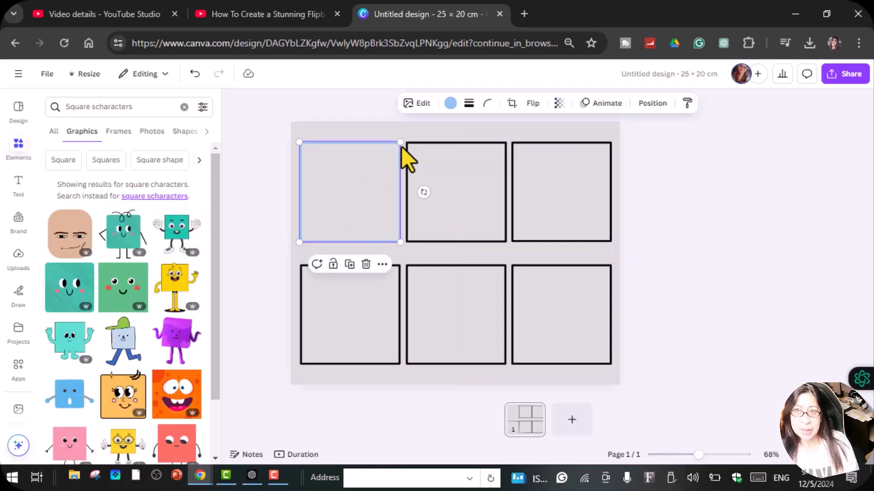
click(451, 104)
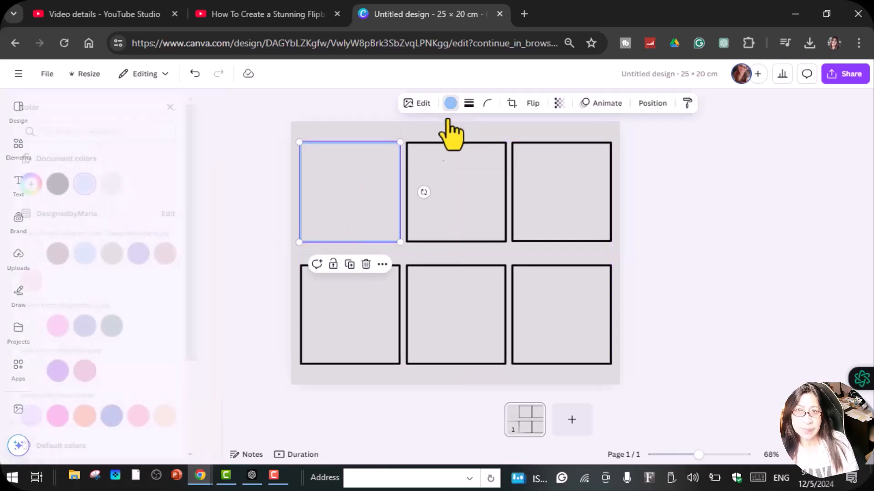
click(136, 417)
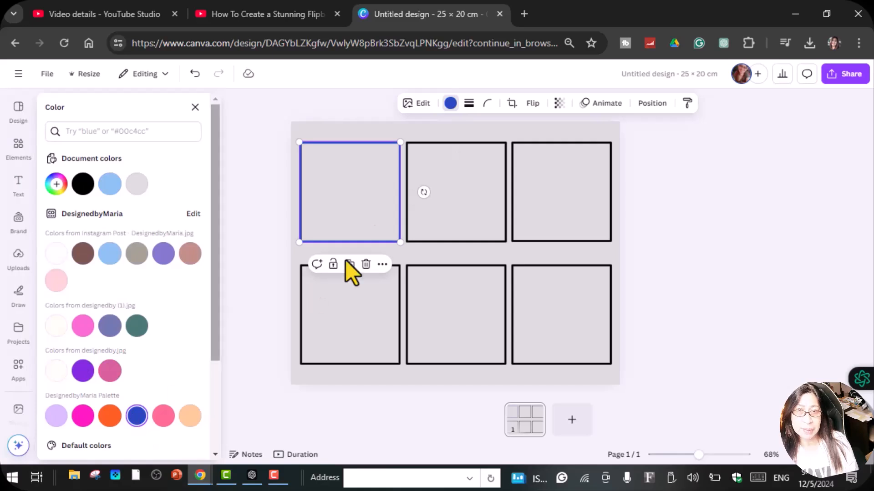
click(442, 164)
click(83, 416)
click(562, 198)
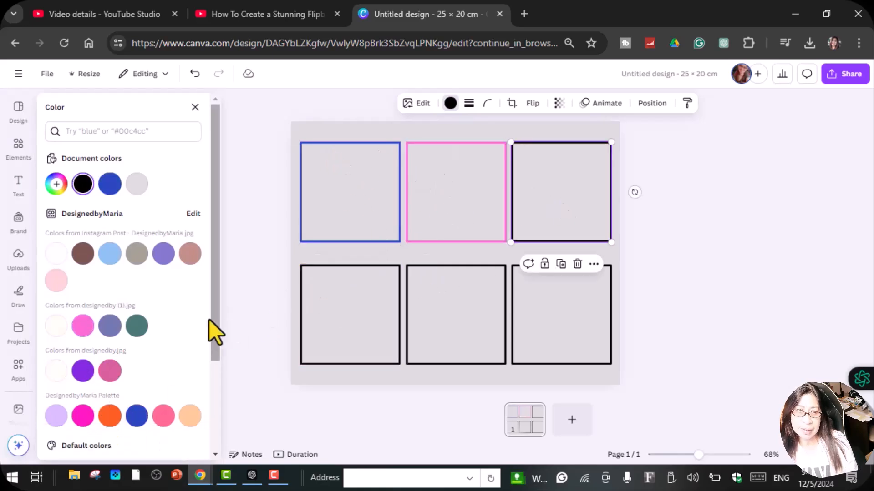
click(83, 370)
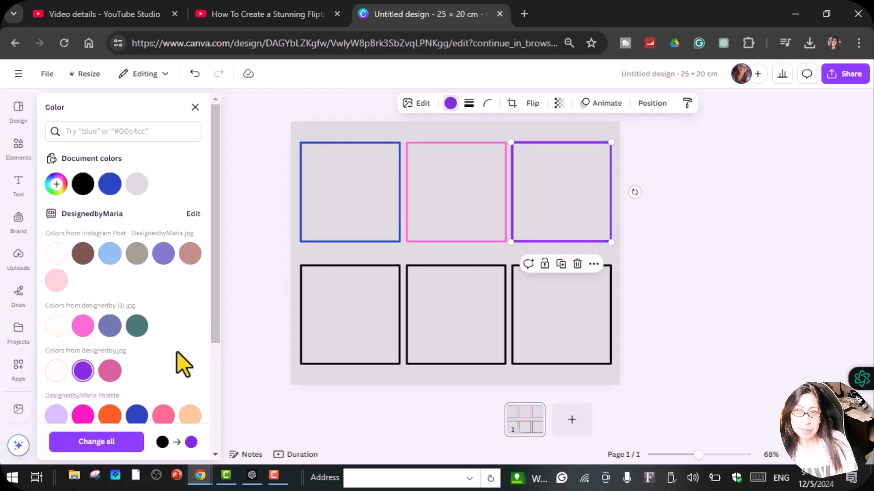
Recolor the three lower-row square frames yellow, green and red, in that order
click(335, 313)
click(163, 416)
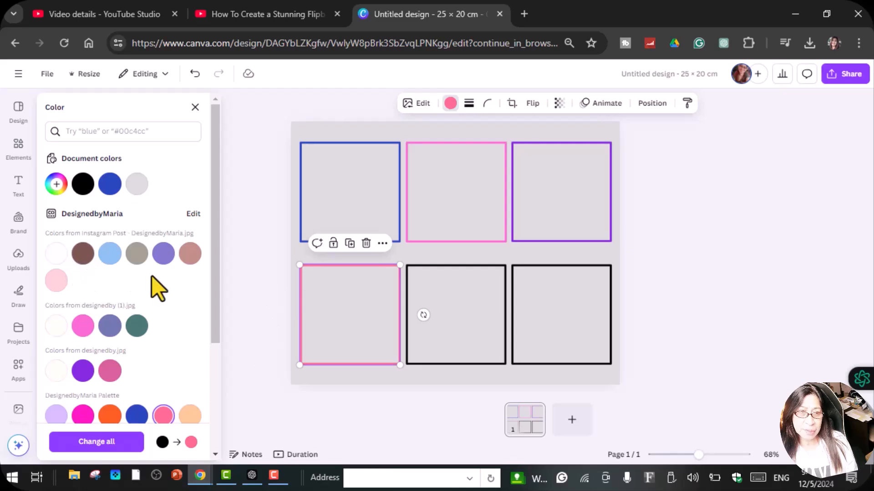
scroll(149, 275, down, 4)
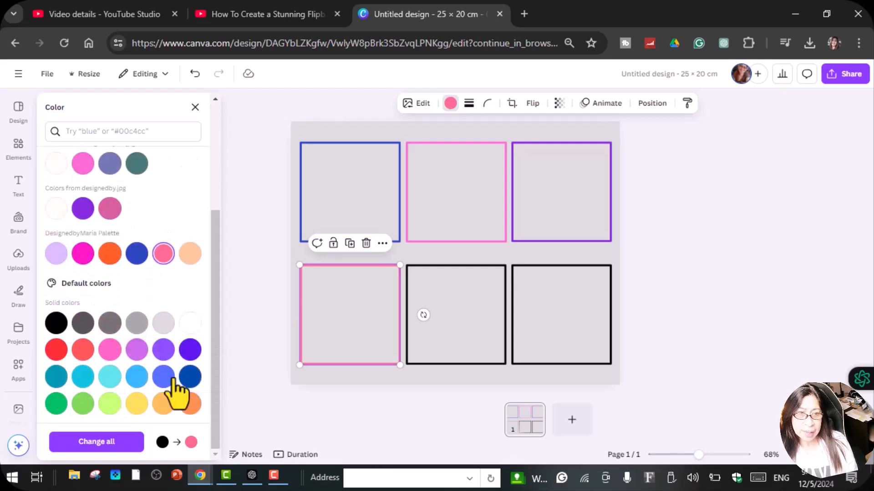
click(137, 404)
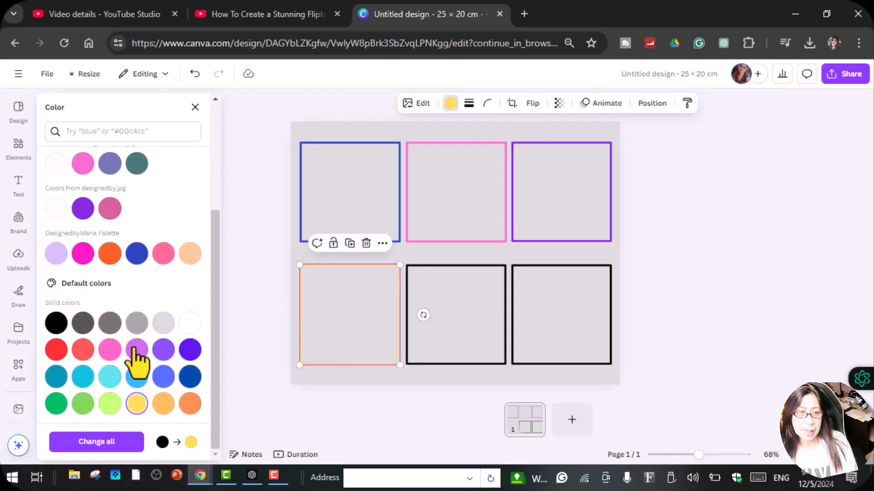
click(456, 324)
click(56, 441)
click(557, 304)
click(54, 386)
Change the page background color to white
click(410, 137)
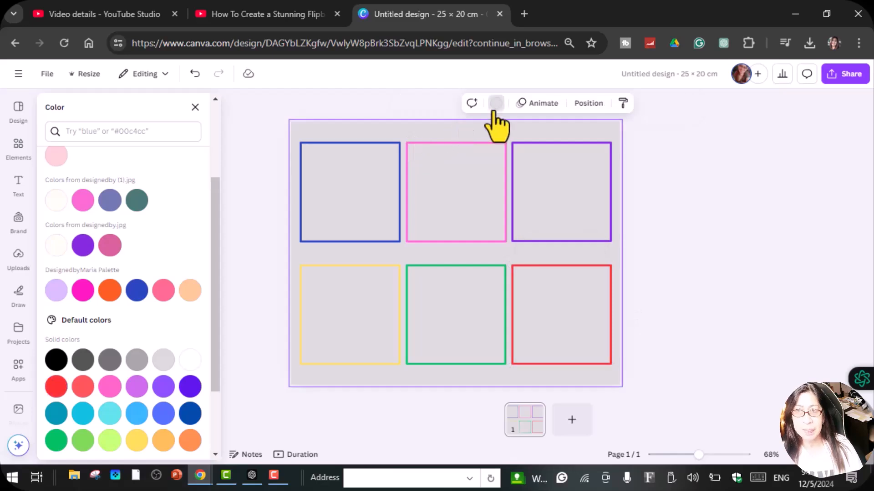
click(497, 104)
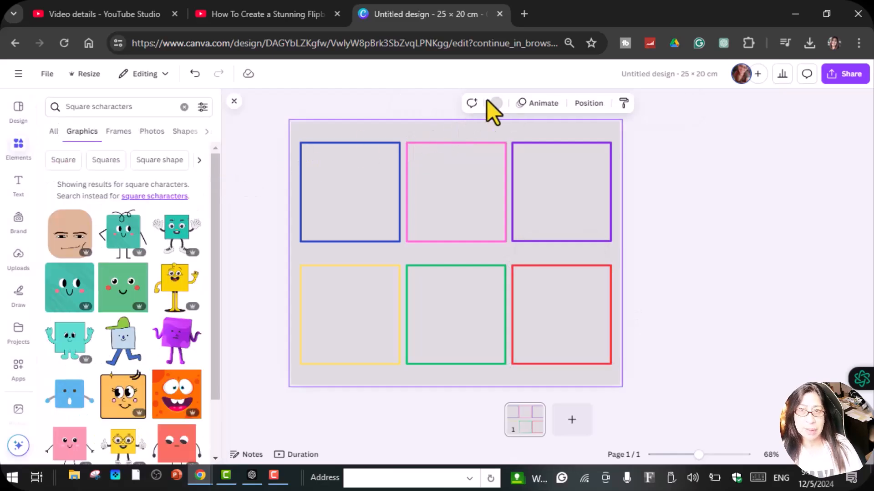
click(491, 105)
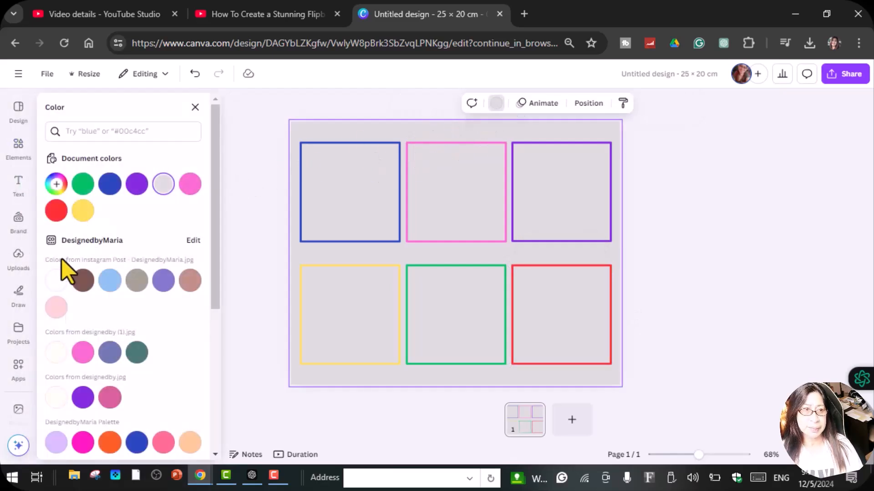
click(50, 284)
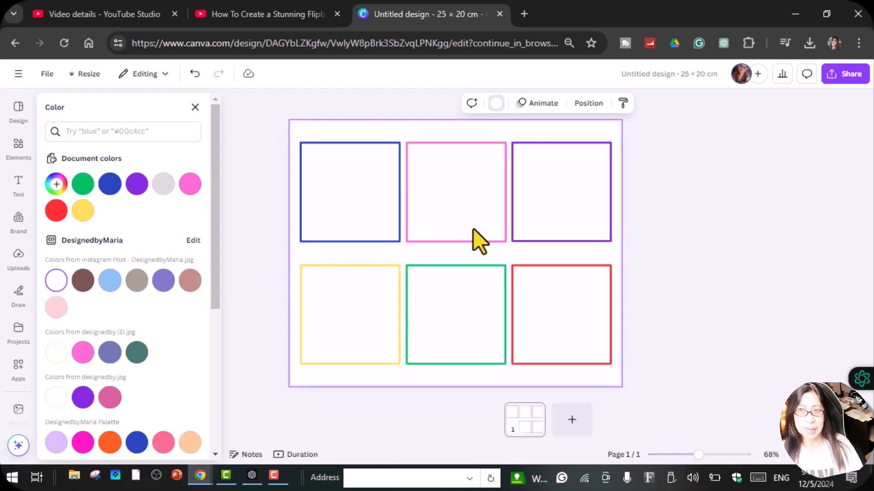
click(643, 260)
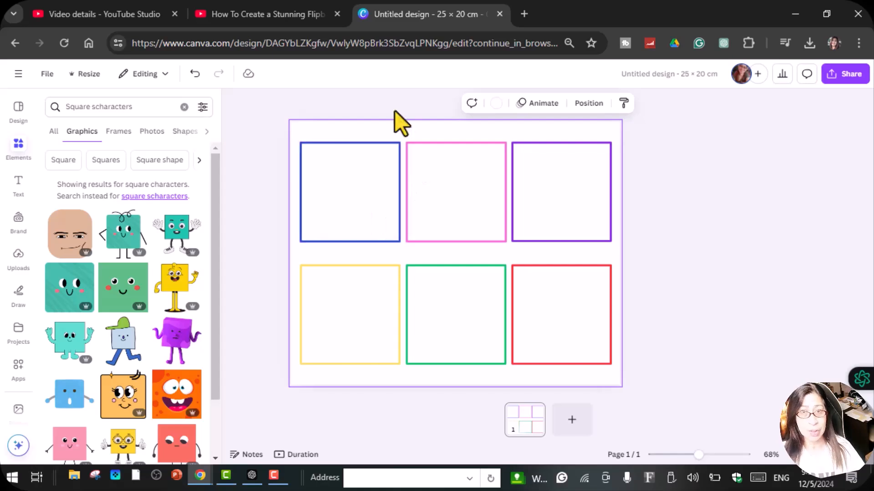
Browse the square character graphics for figures that suit the comic panels
scroll(156, 347, down, 5)
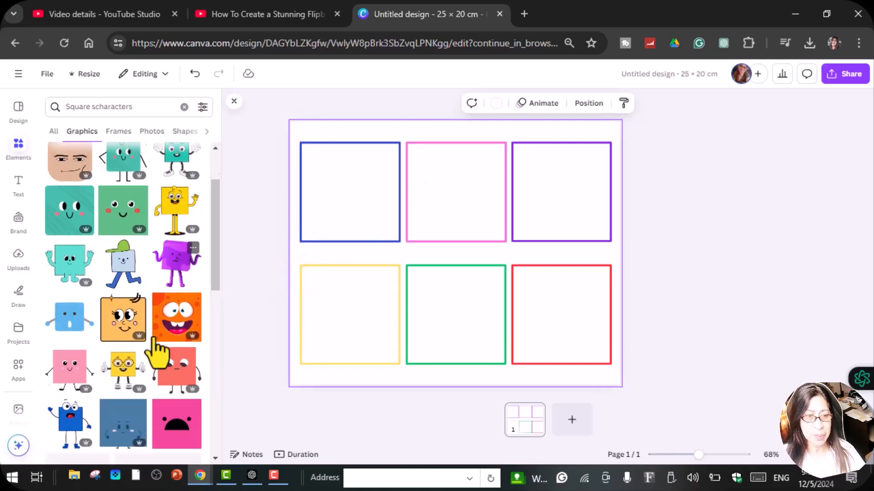
scroll(152, 341, down, 10)
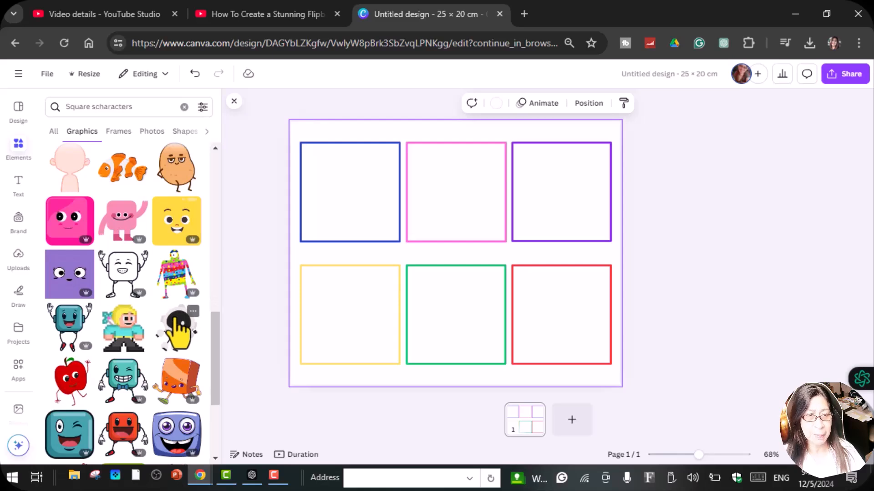
scroll(178, 321, down, 3)
scroll(175, 310, down, 3)
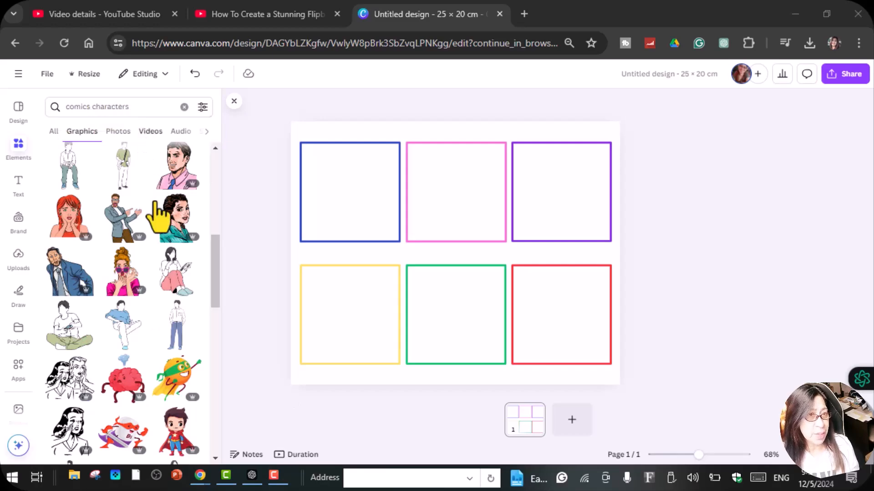
Add the blue round figure from the "comics characters" graphics to the blue frame, shrinking and centring it inside
scroll(195, 306, down, 3)
scroll(195, 306, down, 2)
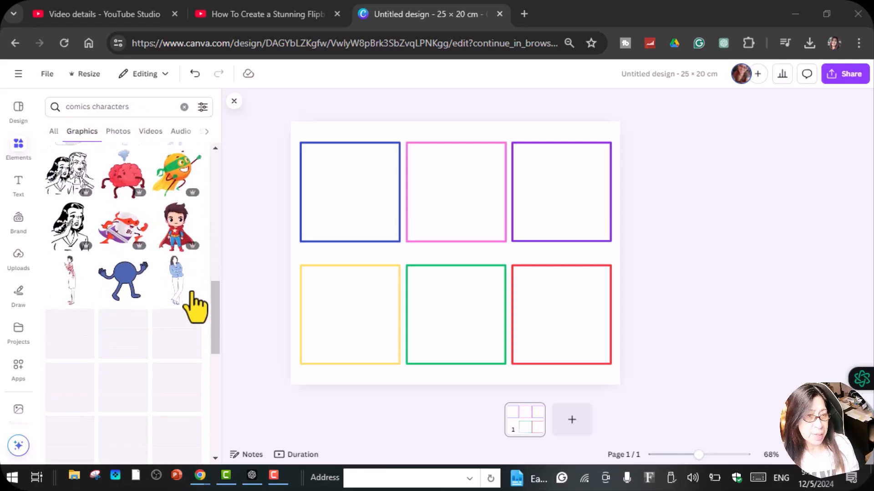
scroll(175, 393, down, 3)
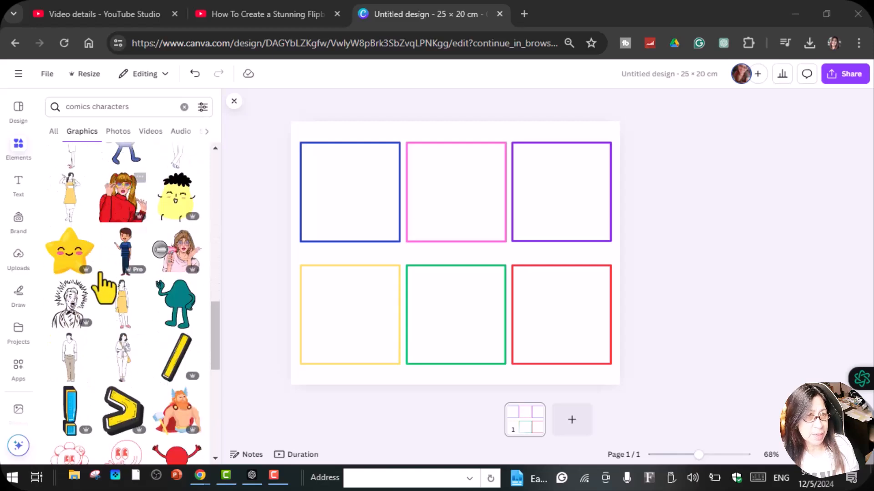
scroll(109, 269, up, 2)
drag(121, 219, 351, 211)
drag(422, 254, 384, 228)
drag(360, 201, 356, 200)
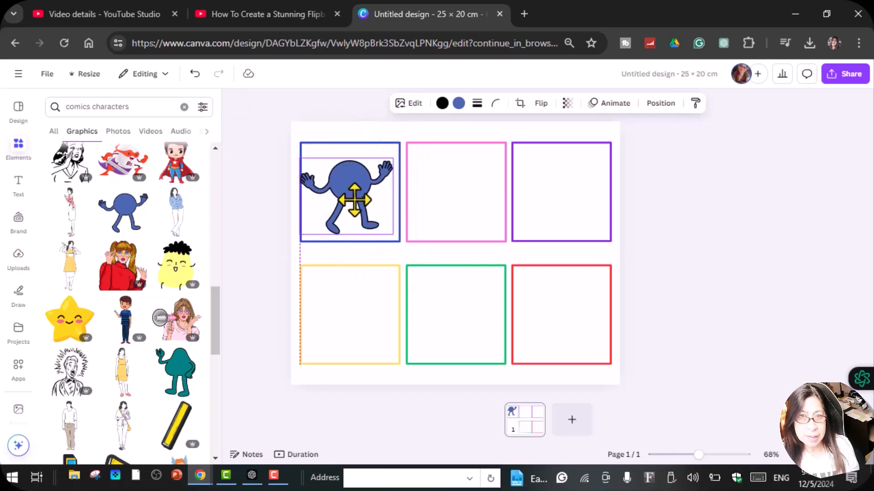
drag(393, 234, 387, 228)
drag(323, 186, 329, 186)
click(248, 250)
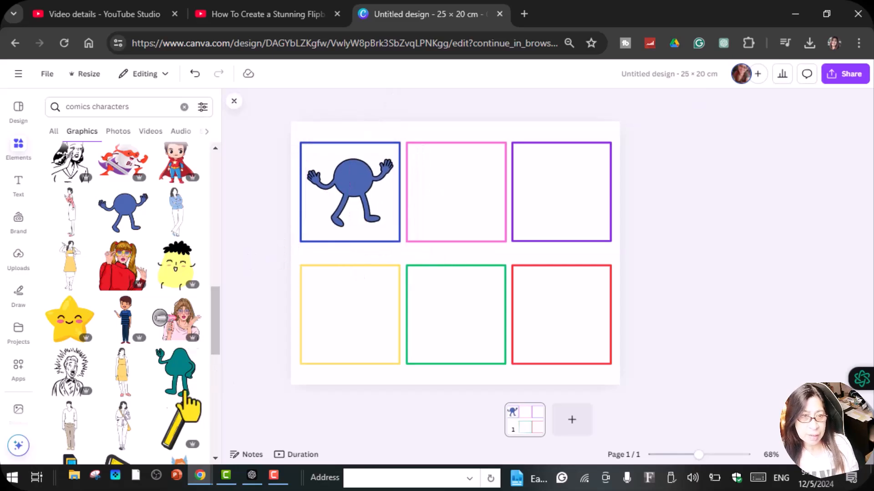
Add the teal waving figure to the green frame and shrink it to fit inside
drag(179, 382, 440, 307)
drag(500, 280, 483, 300)
drag(448, 339, 455, 312)
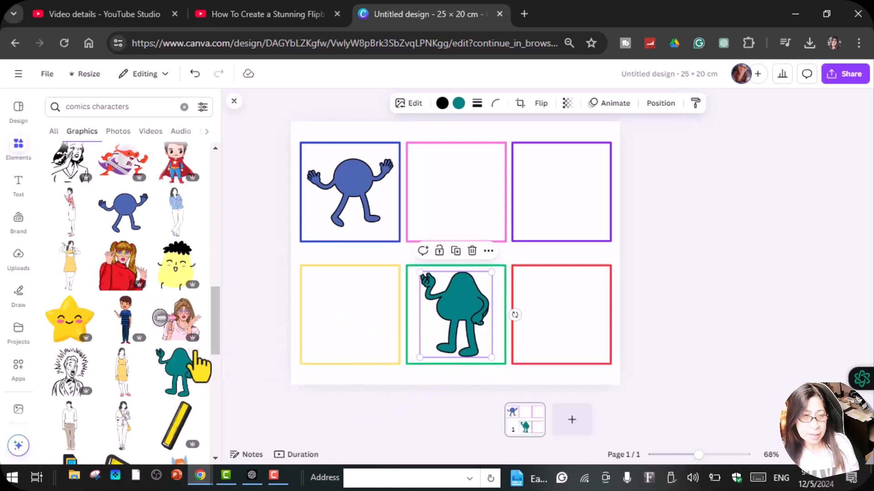
Add the yellow round figure with crossed arms to the yellow frame, resized to fit inside
scroll(187, 346, down, 5)
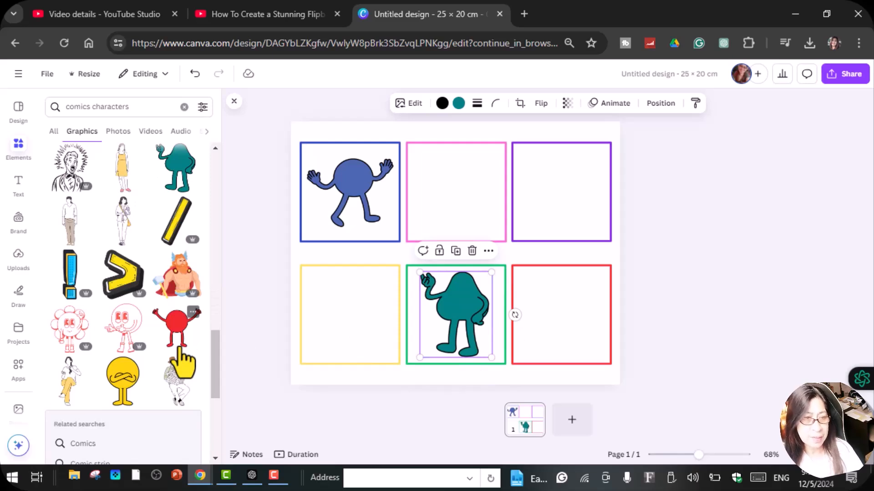
scroll(185, 362, down, 2)
click(122, 314)
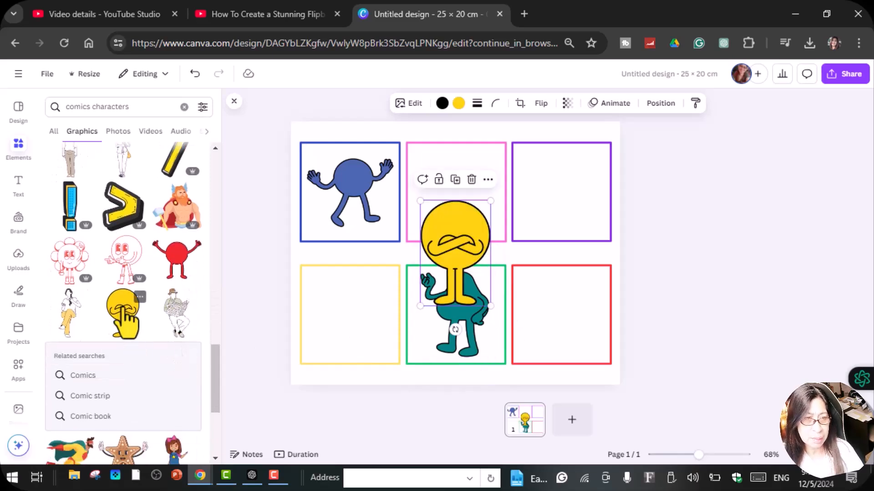
drag(488, 304, 476, 284)
drag(455, 232, 356, 305)
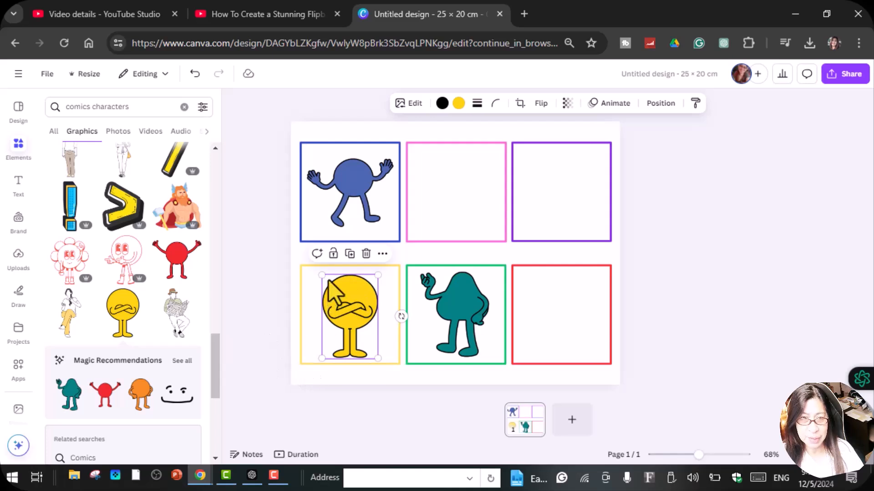
drag(323, 278, 321, 275)
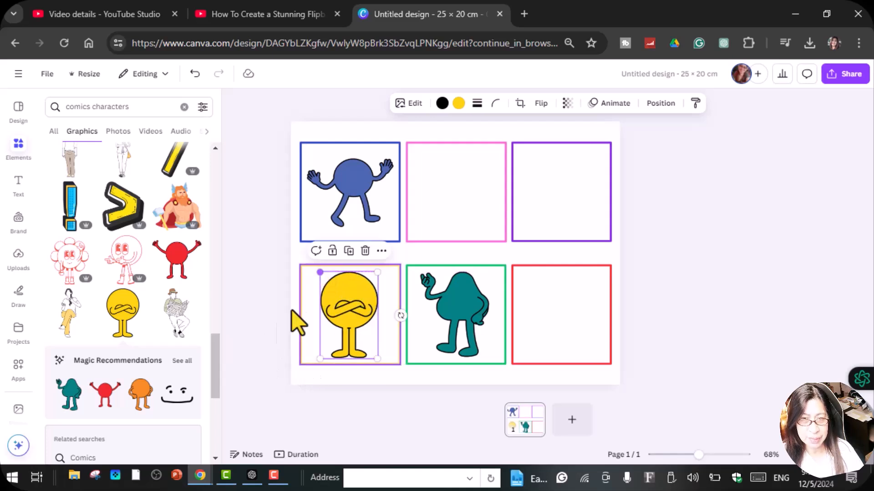
click(269, 332)
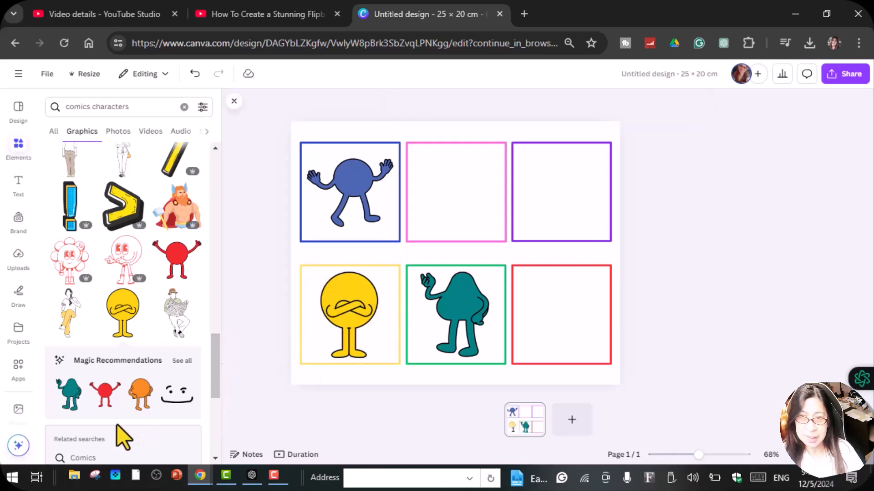
Add the red round figure with raised arms to the red frame and show all Magic Recommendations graphics
drag(111, 400, 651, 283)
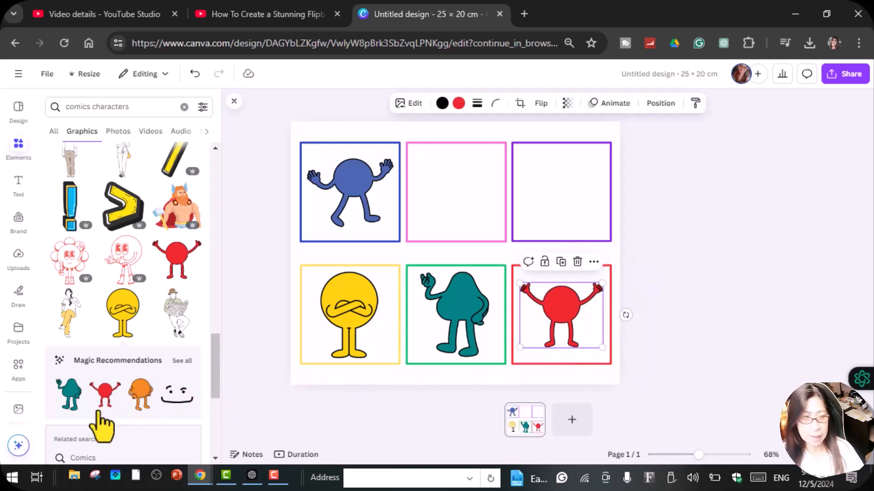
scroll(146, 419, down, 3)
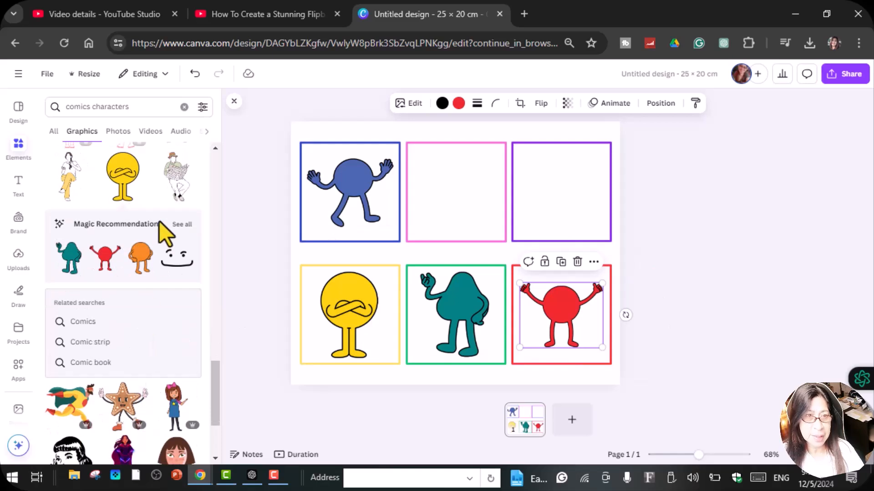
click(188, 226)
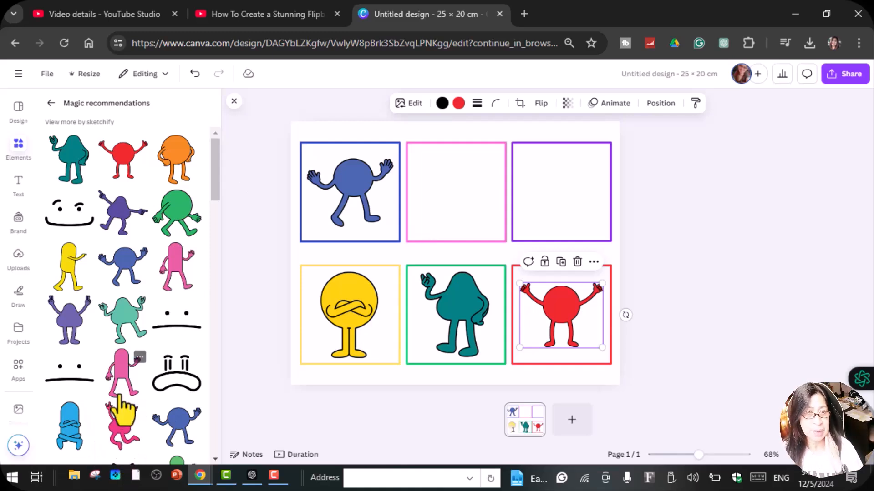
Add the pink walking figure with one raised hand to the pink frame, shrunk and centred to fit inside
scroll(121, 404, down, 5)
scroll(195, 282, up, 3)
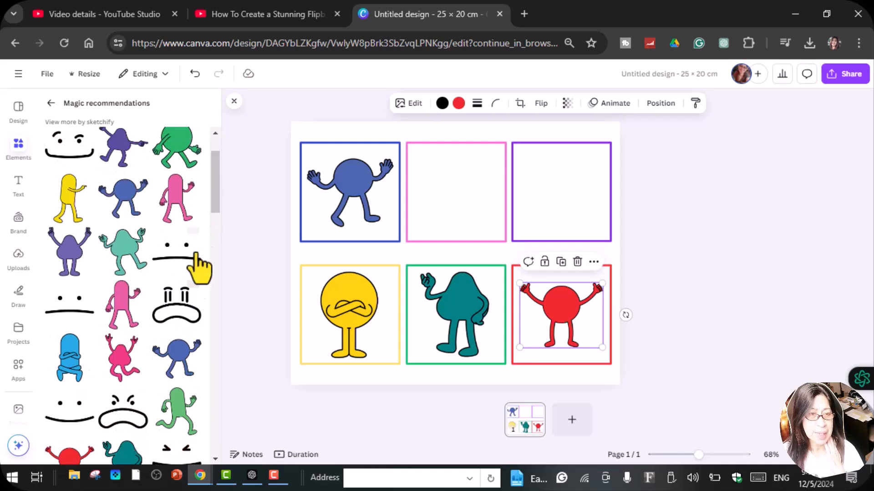
drag(172, 200, 491, 161)
drag(501, 151, 485, 171)
drag(467, 202, 469, 184)
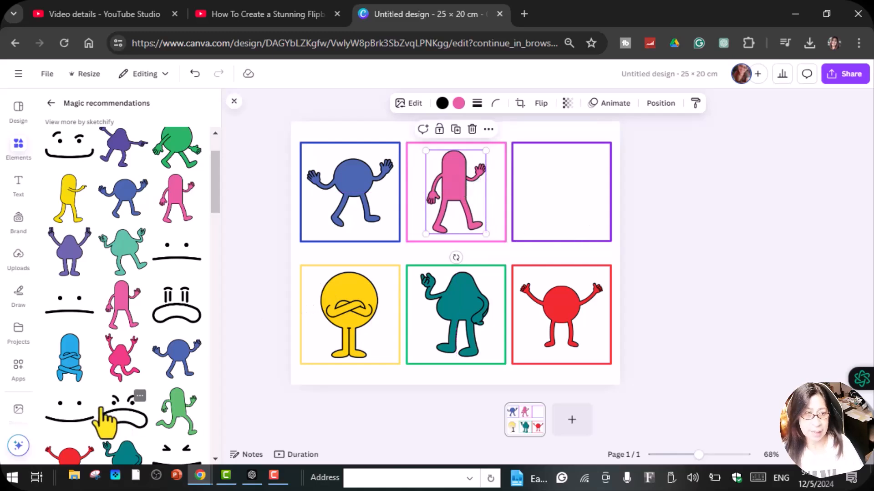
Add the purple figure with both arms raised to the purple frame, shrunk and centred to fit inside
drag(68, 273, 579, 201)
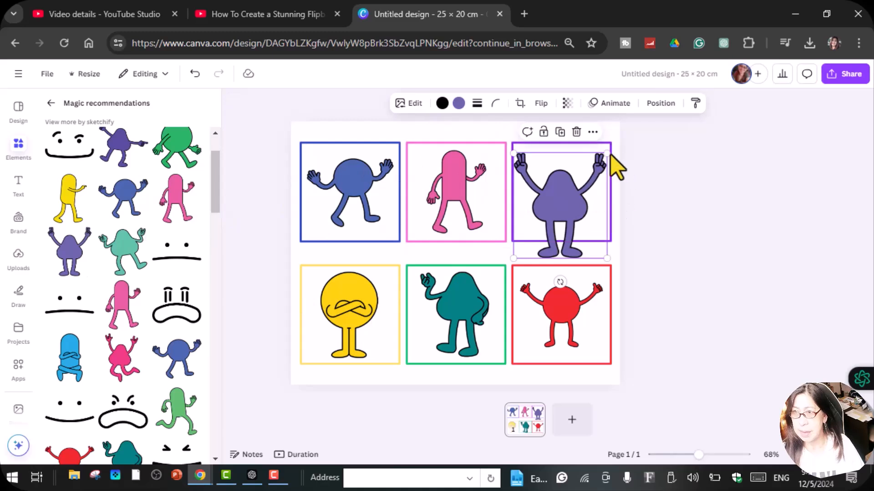
mouse_move(602, 160)
mouse_down()
mouse_move(587, 172)
mouse_move(605, 171)
mouse_move(598, 157)
mouse_up()
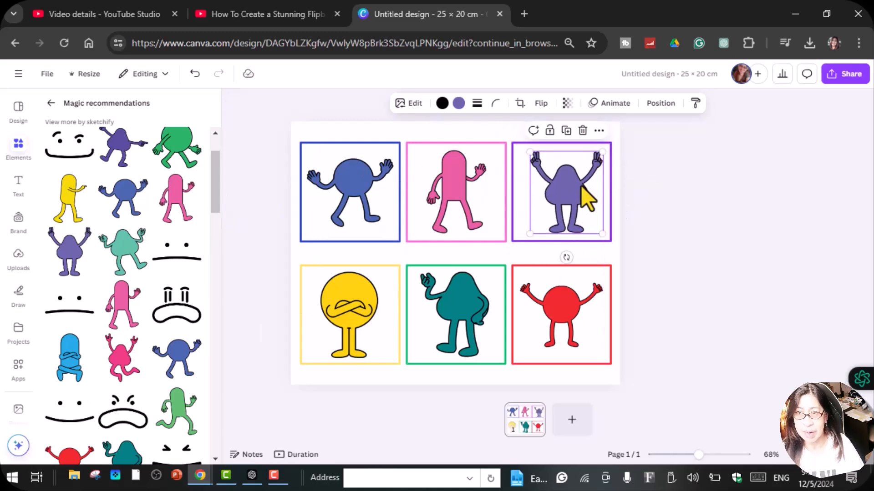
click(640, 213)
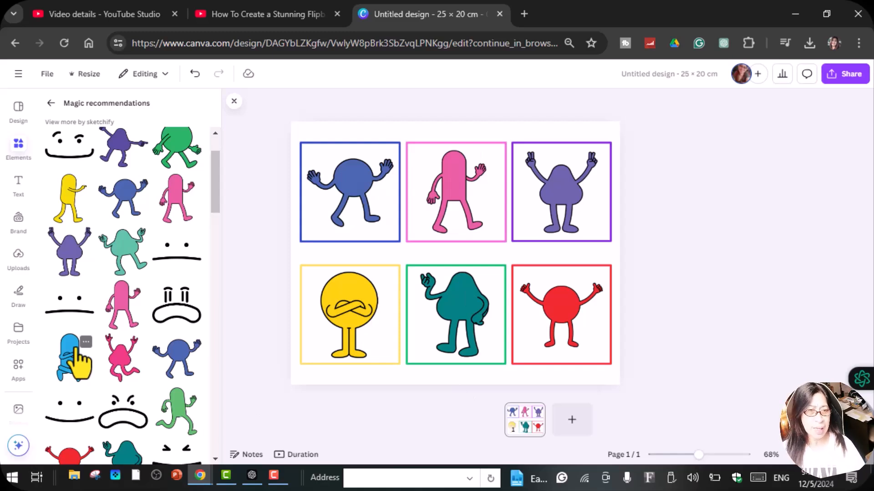
Add the sad face graphic with the downturned mouth to the yellow figure, shrunk to sit above its crossed arms
scroll(87, 417, down, 3)
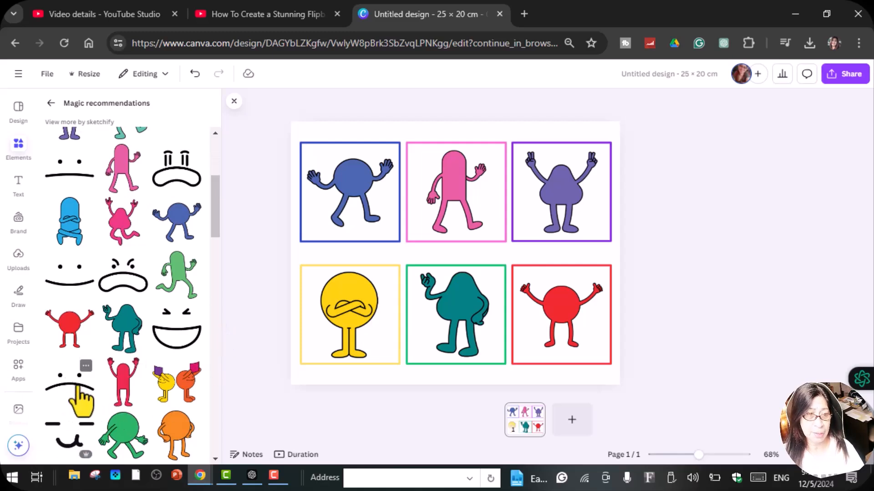
click(81, 401)
drag(521, 277, 351, 295)
click(378, 348)
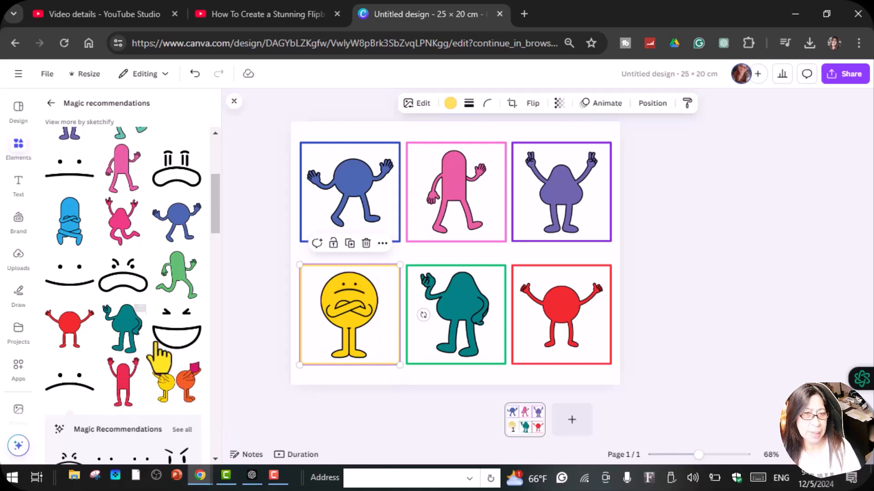
Add the angry face graphic with slanted eyebrows to the teal figure, shrunk to fit its head
click(129, 292)
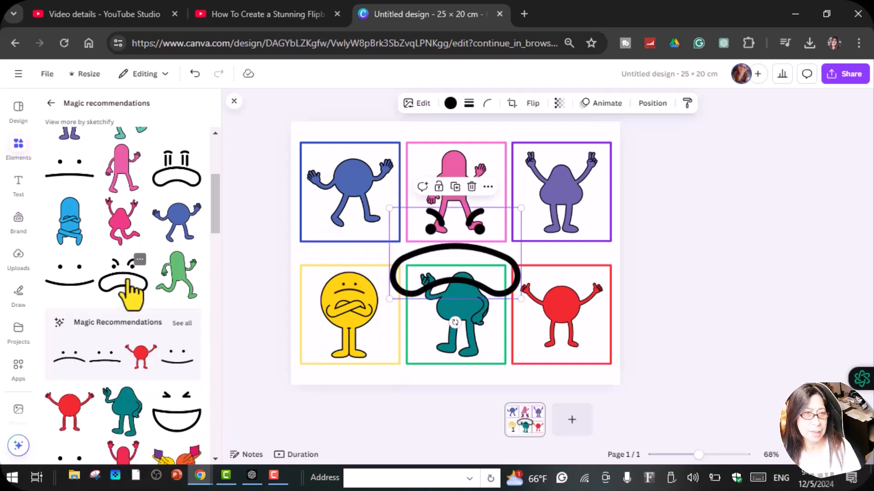
drag(520, 299, 431, 239)
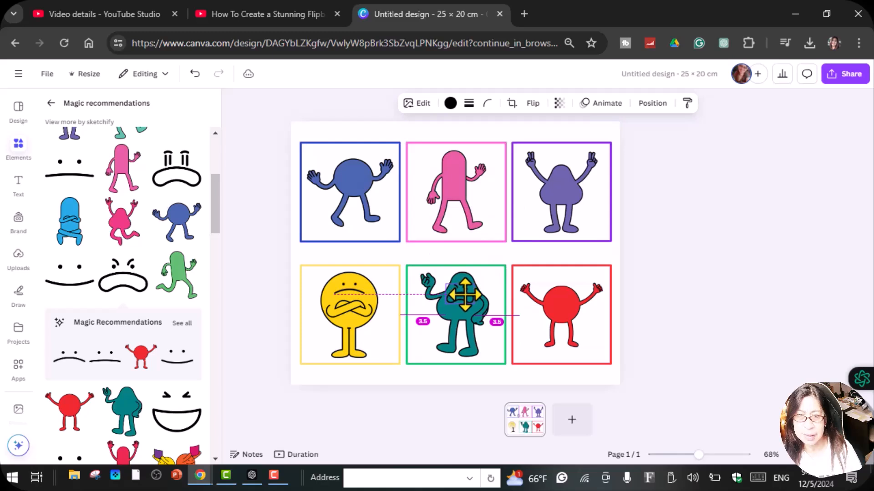
drag(464, 295, 465, 296)
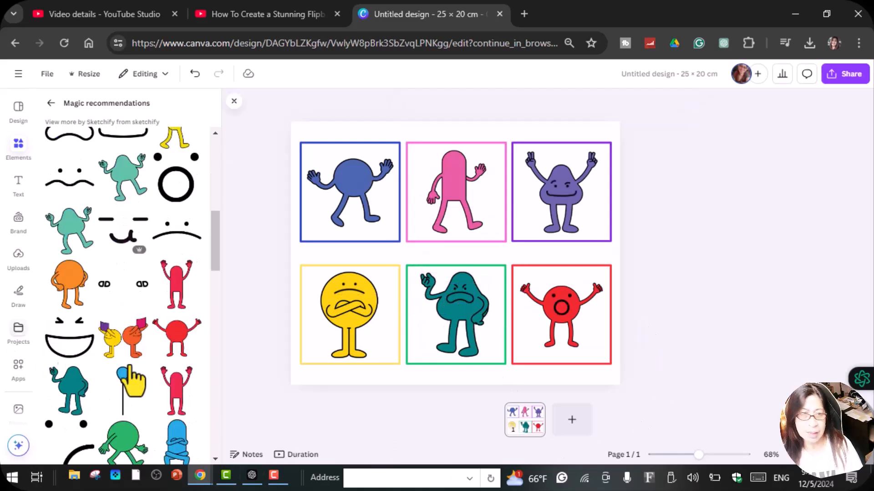
Place a small laughing face on the blue figure and a small smiling face on the pink figure
click(64, 359)
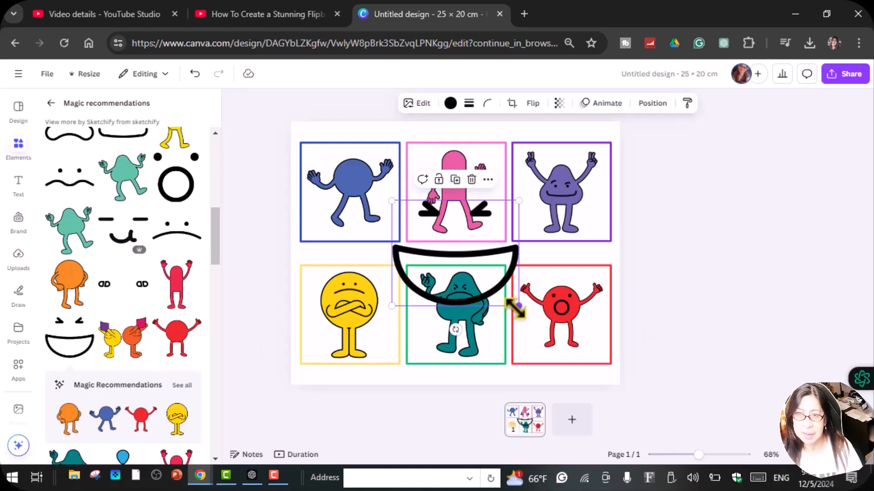
drag(516, 302, 348, 174)
drag(463, 172, 464, 173)
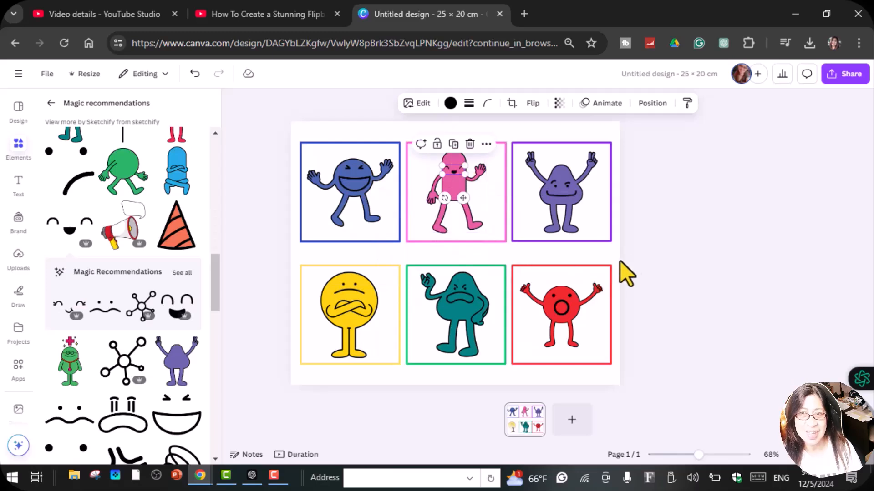
click(734, 287)
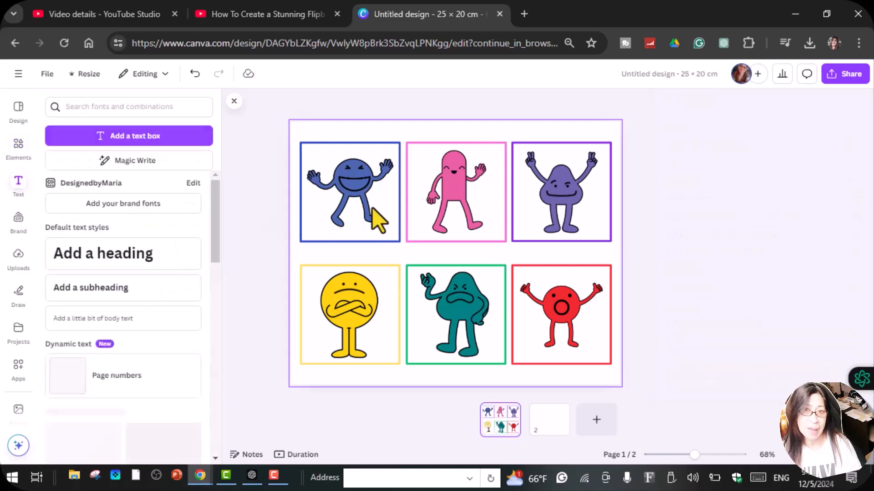
Add the heading HAPPY and place it under the blue figure inside the blue frame
click(150, 273)
key(Caps_Lock)
text(HAPPY)
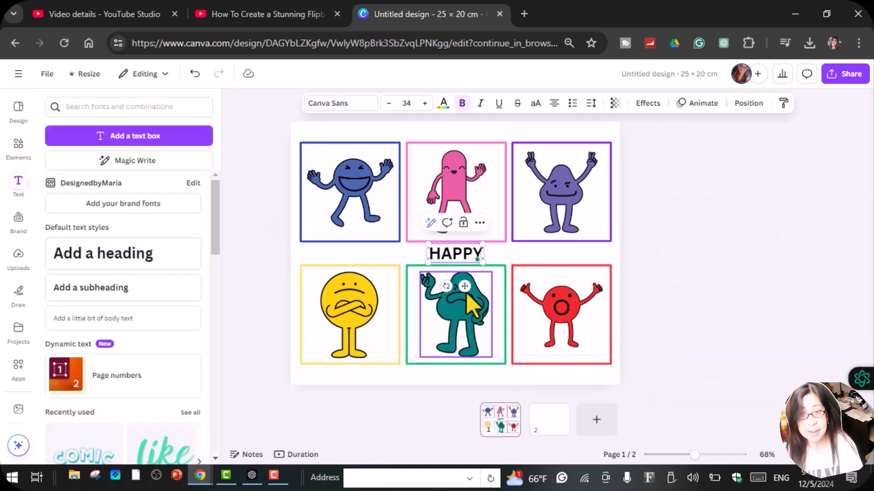
drag(464, 255, 365, 235)
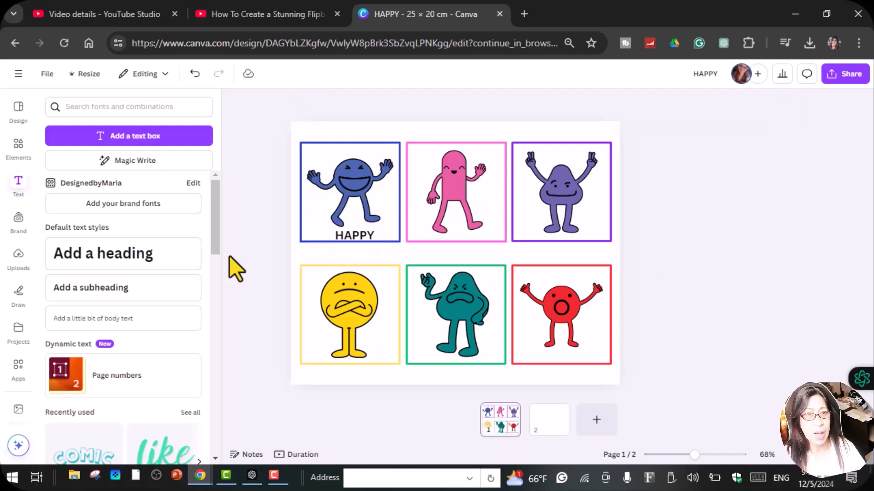
Return to the Canva home page and search for "COMC STRIP"
click(19, 107)
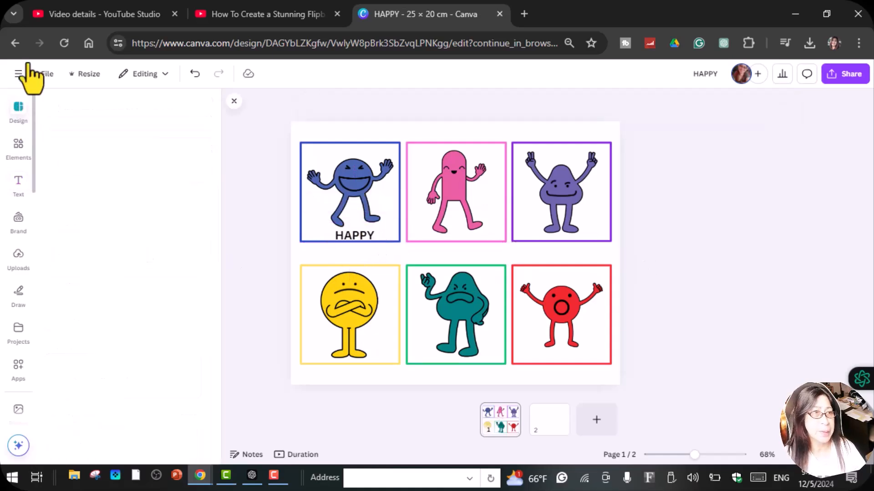
click(18, 74)
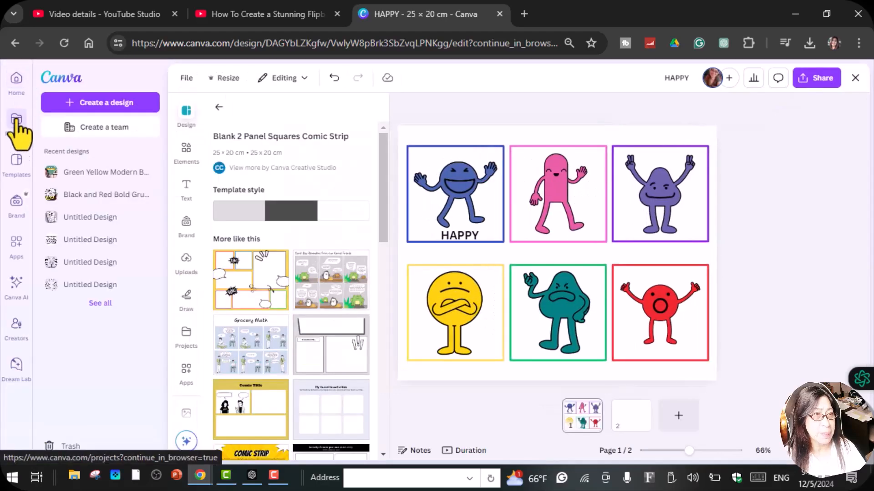
click(17, 88)
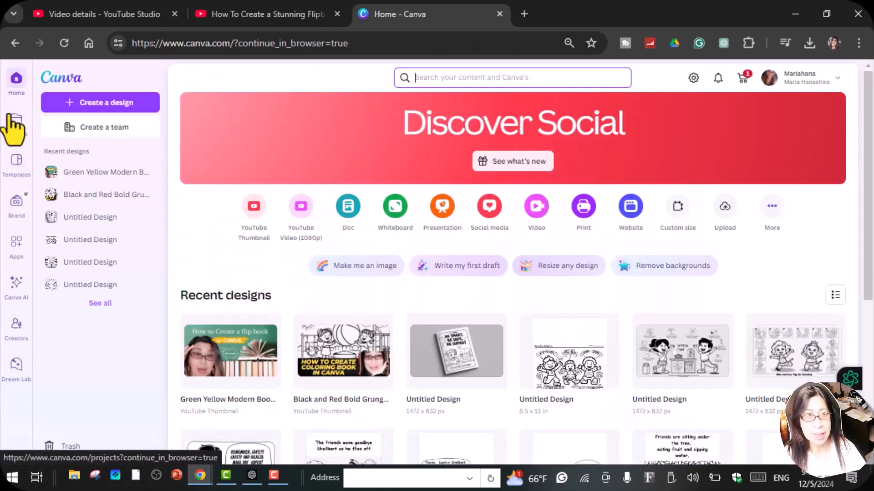
click(484, 77)
text(c)
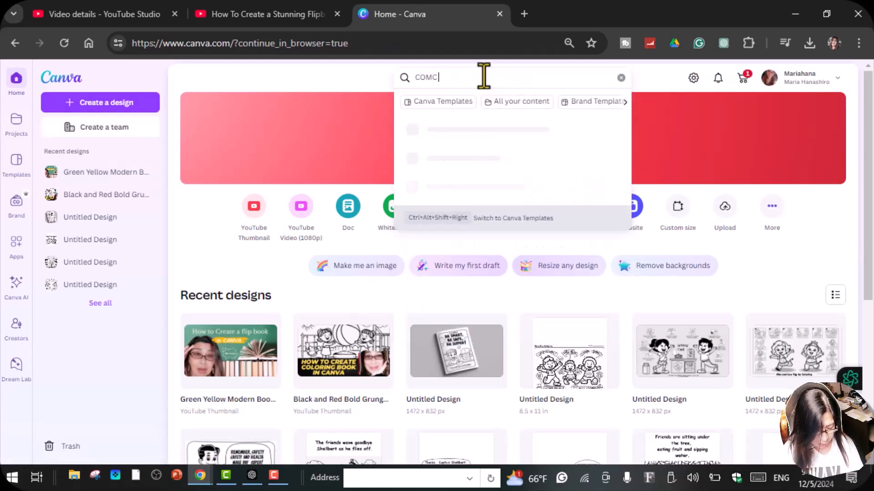
key(Return)
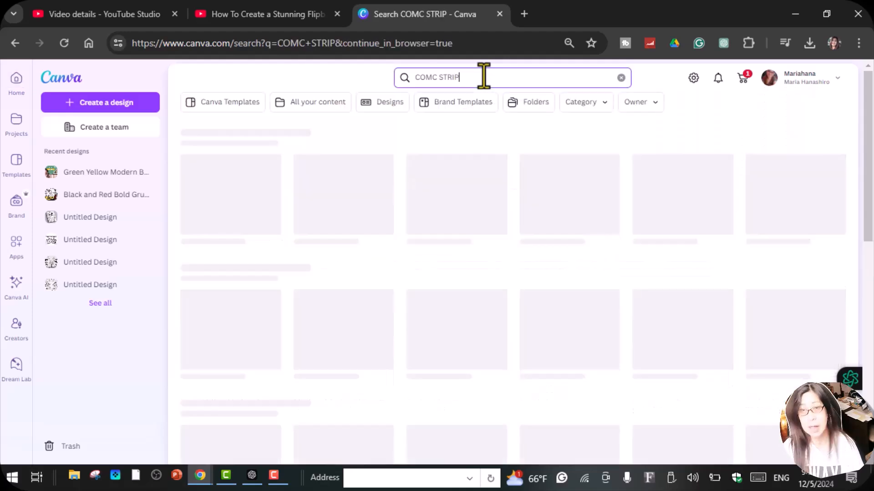
Preview all pages of the Grocery Math comic strip template, including its resource page, and close the preview
scroll(476, 291, down, 10)
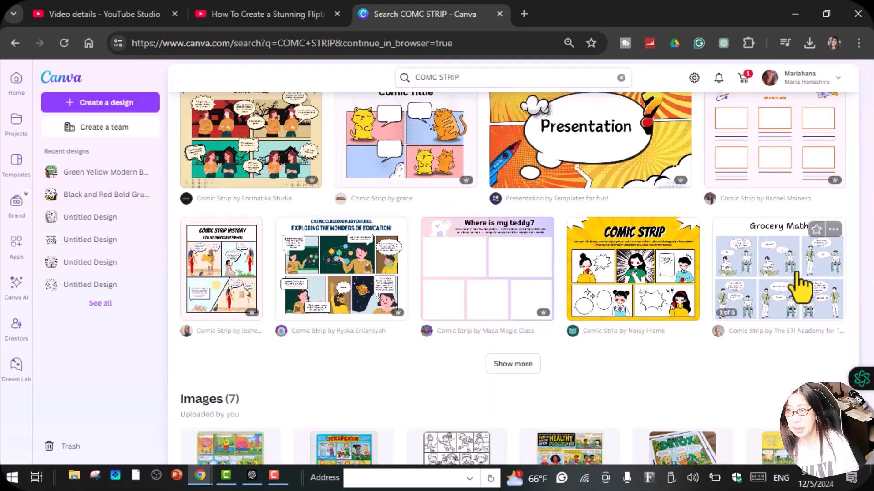
click(797, 275)
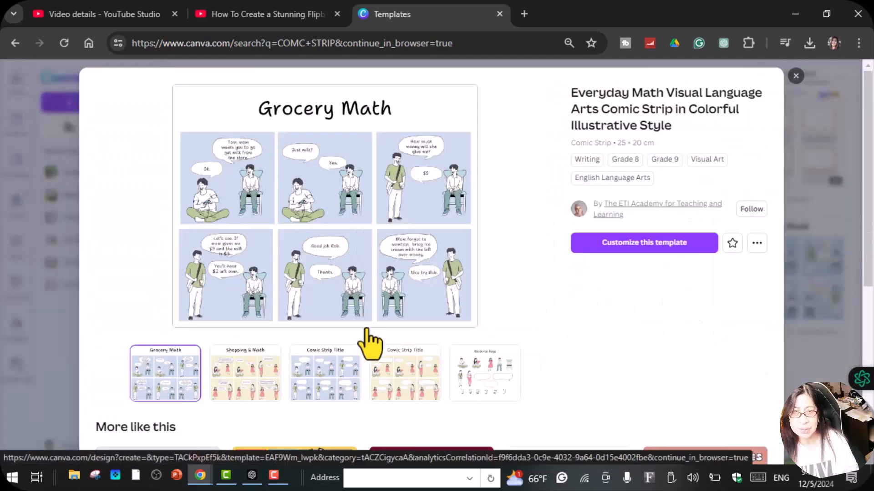
click(245, 388)
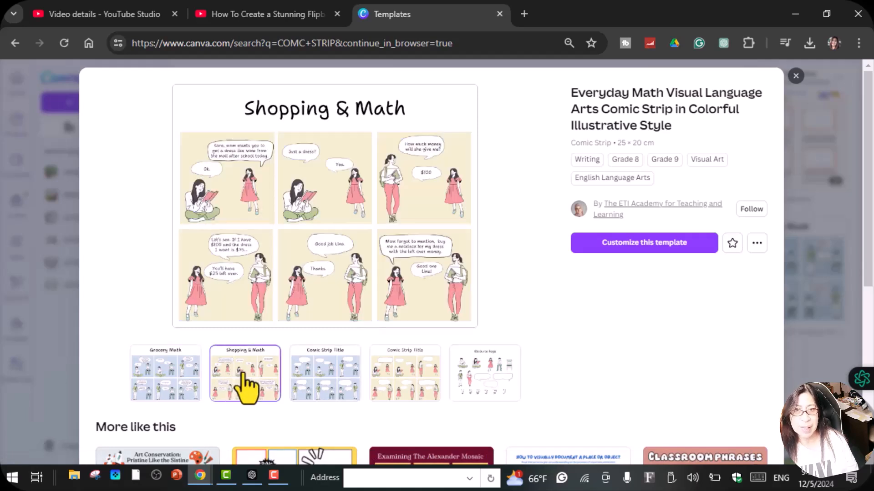
click(318, 379)
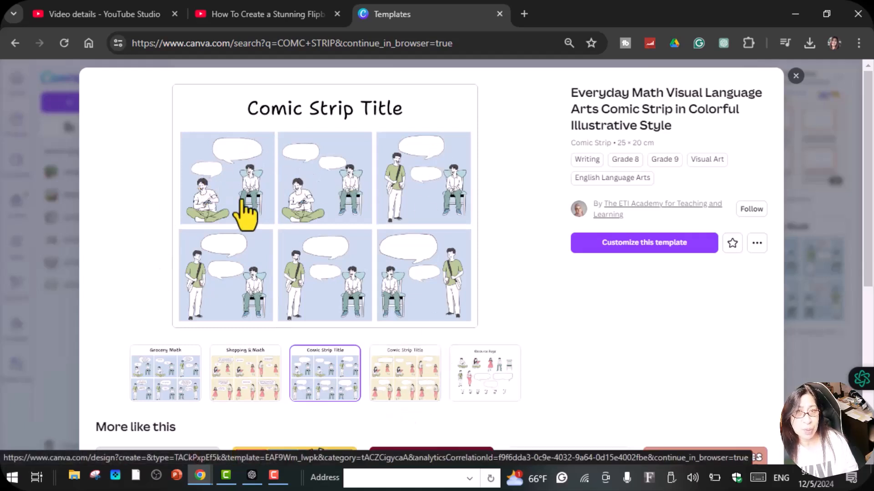
click(387, 388)
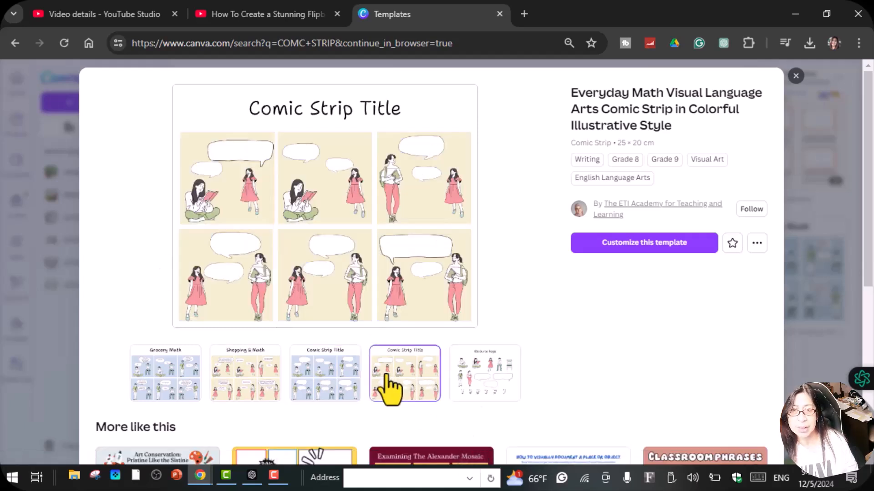
click(514, 390)
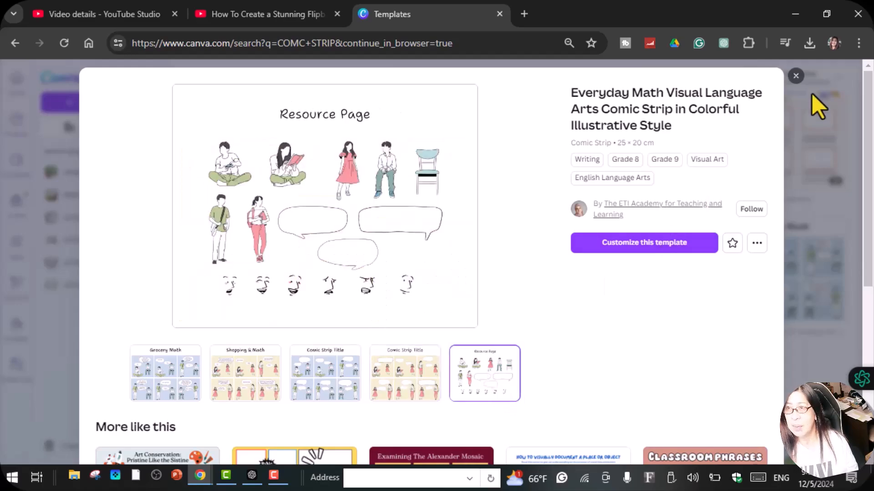
click(795, 76)
Preview the pages of the Black and White Cat and Dog 6 Panel Comic Strip template and open it for customizing
scroll(663, 206, up, 5)
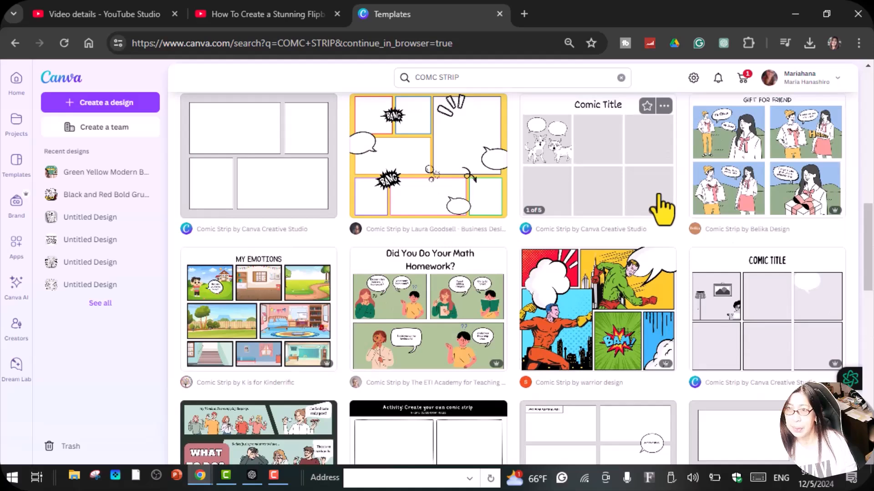
scroll(662, 209, up, 2)
click(626, 247)
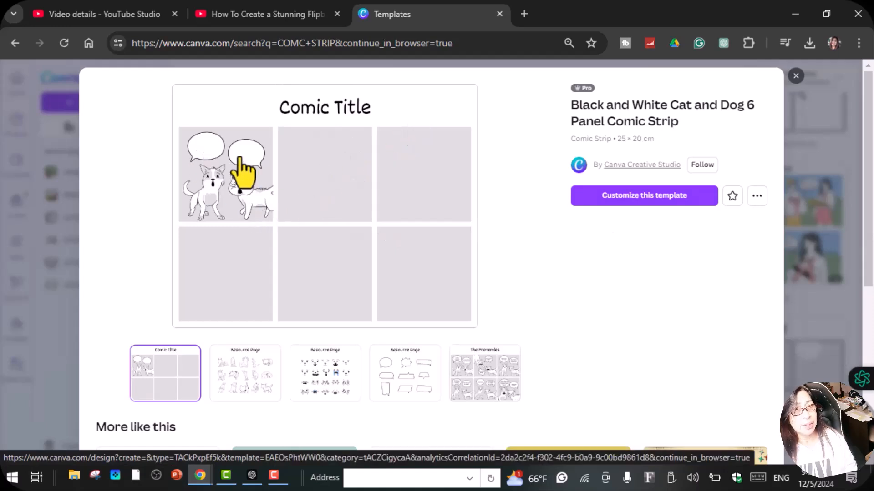
click(260, 399)
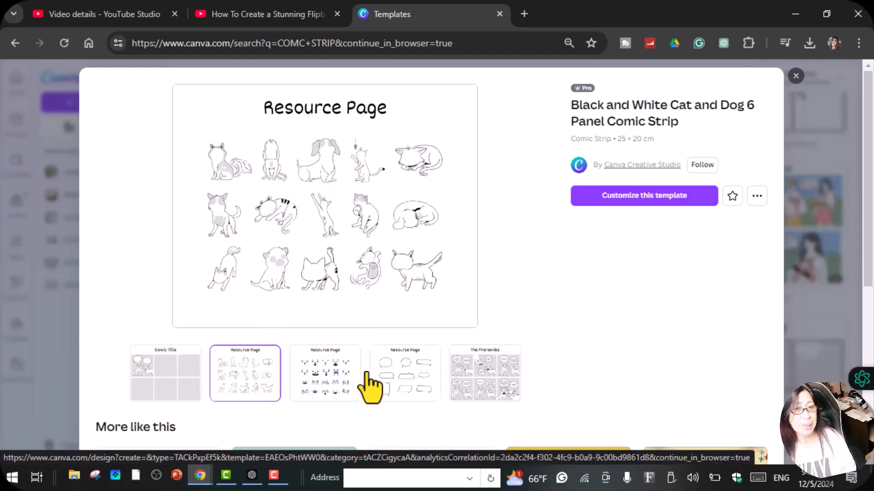
click(328, 387)
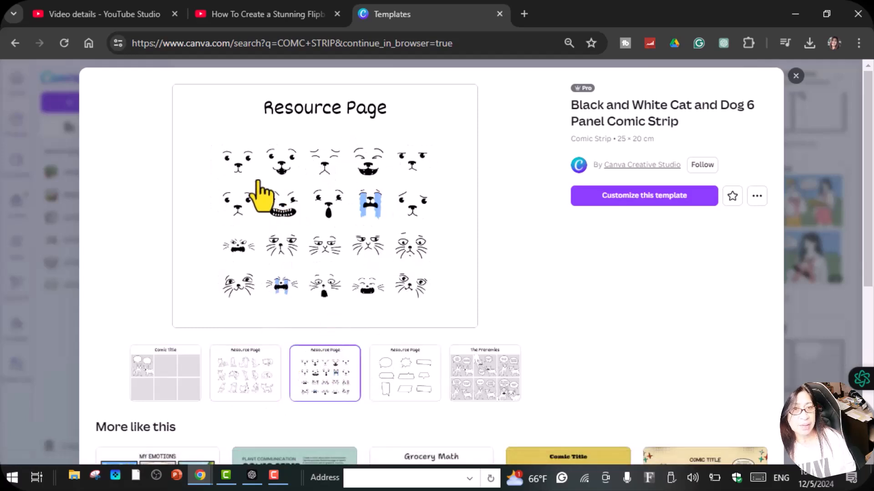
click(404, 378)
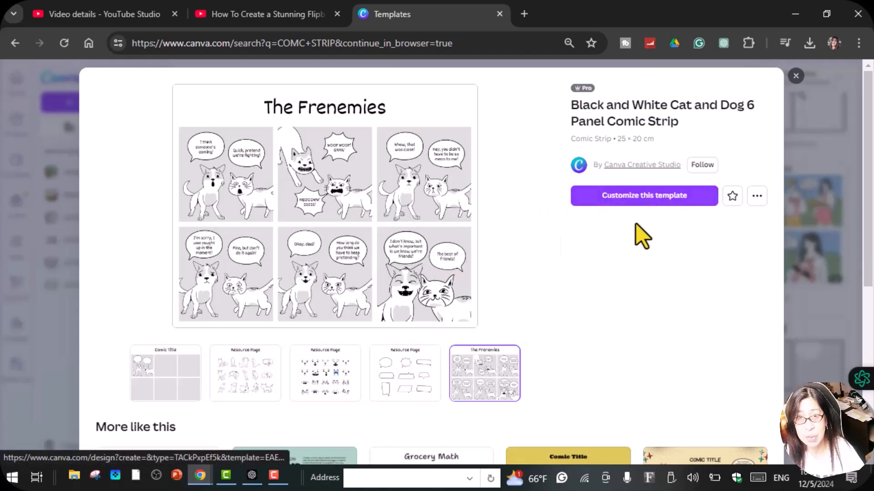
click(643, 196)
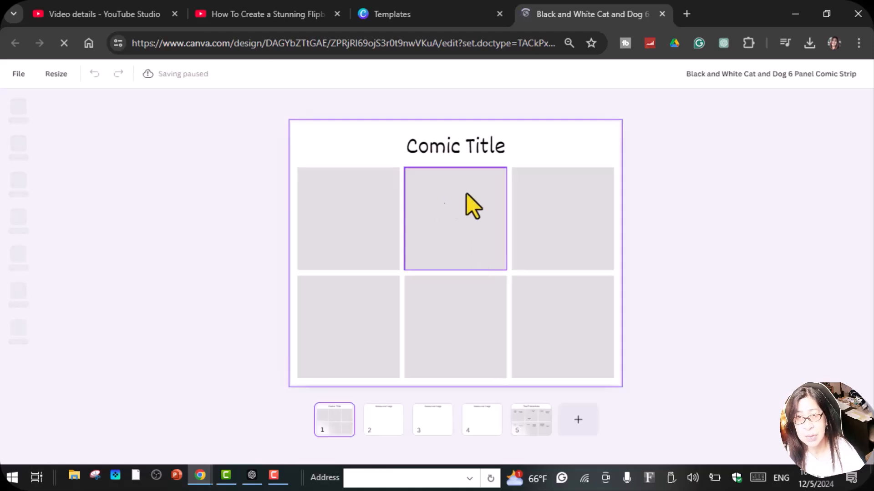
Copy the striped lying cat from the page 2 resources and paste it into the second panel of the comic on page 1
click(389, 424)
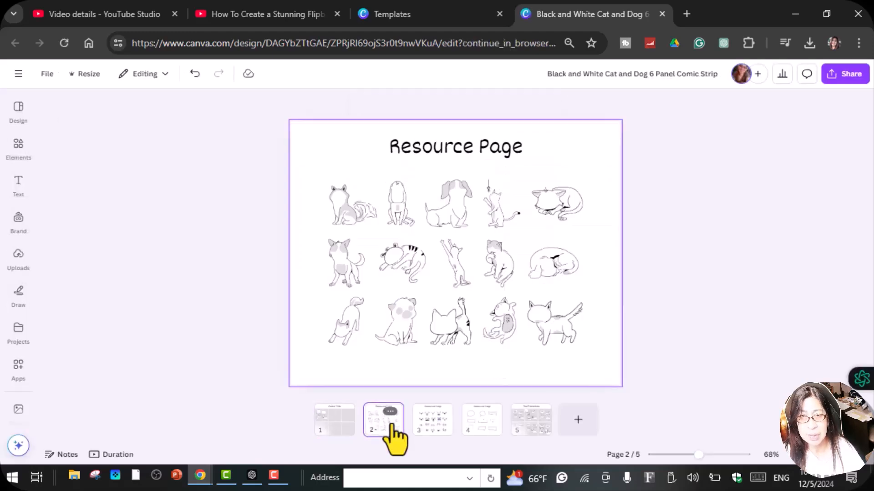
click(398, 264)
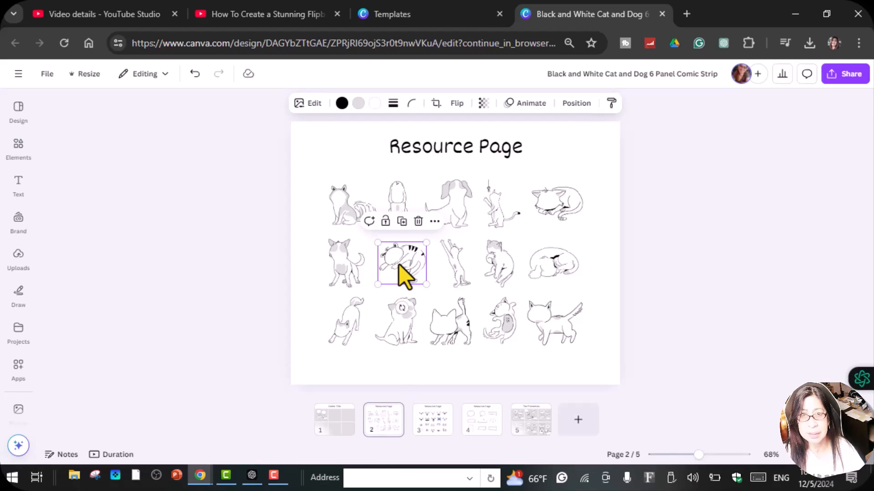
right_click(398, 264)
click(442, 195)
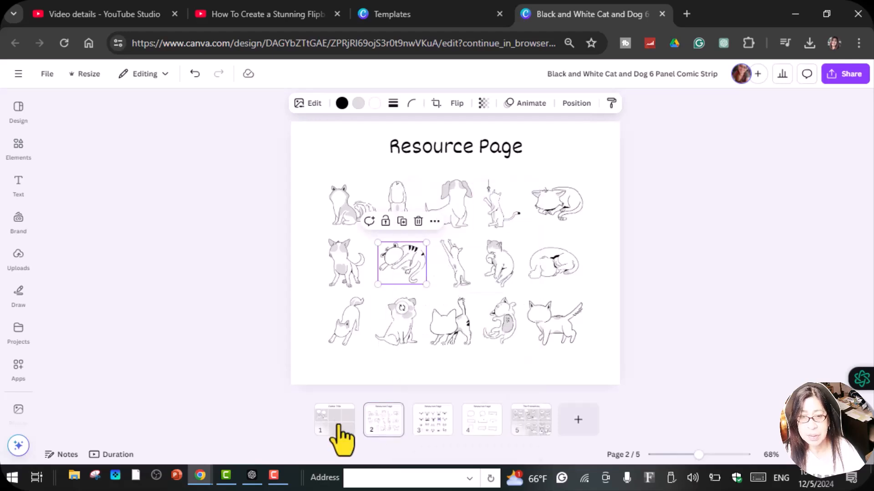
click(339, 428)
right_click(458, 219)
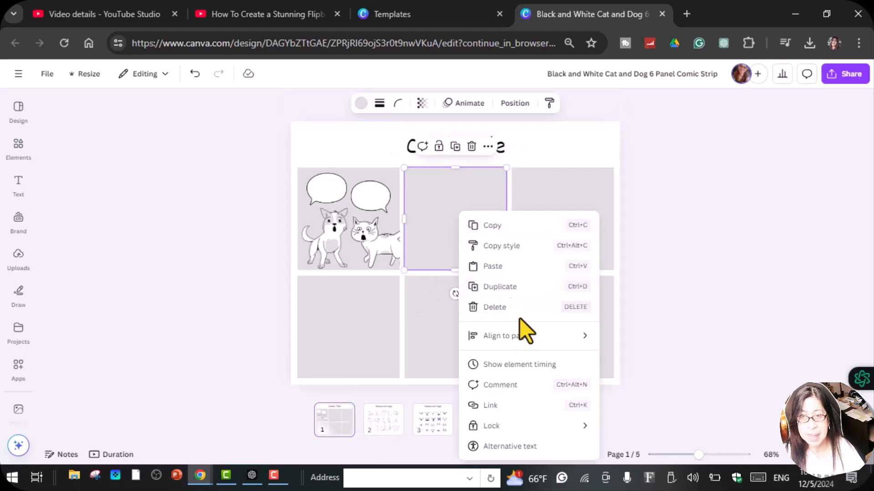
click(493, 266)
drag(474, 195, 479, 197)
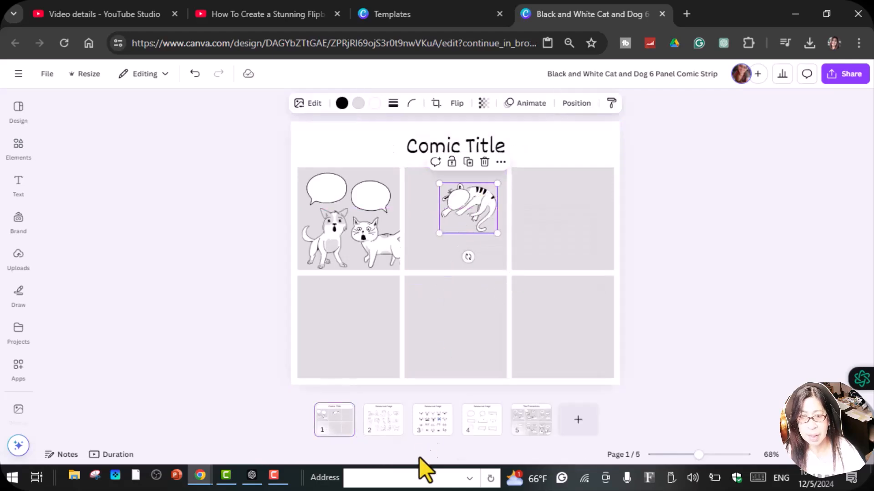
Copy the fourth animal in the last row of the page 2 resources and paste it onto the comic page
click(382, 424)
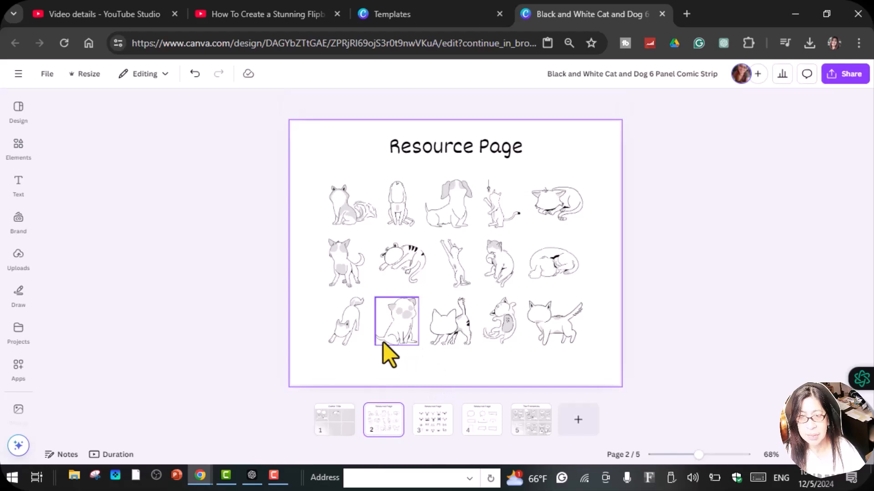
right_click(411, 261)
click(392, 260)
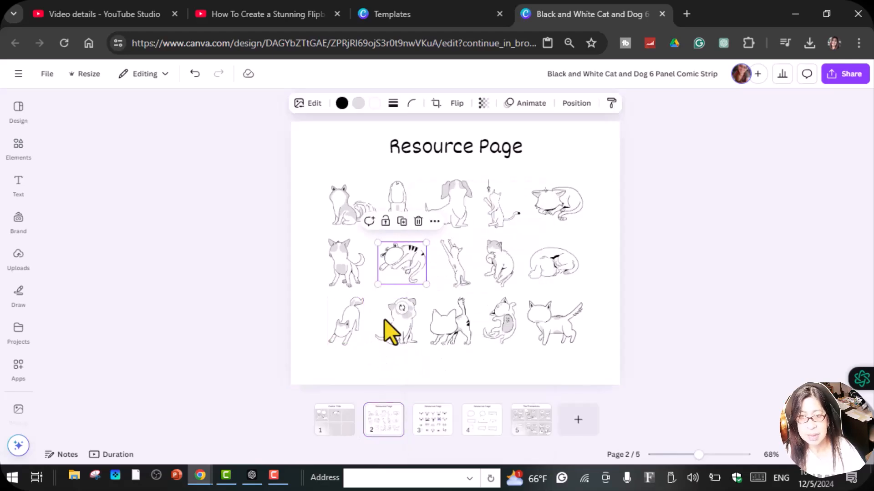
click(511, 326)
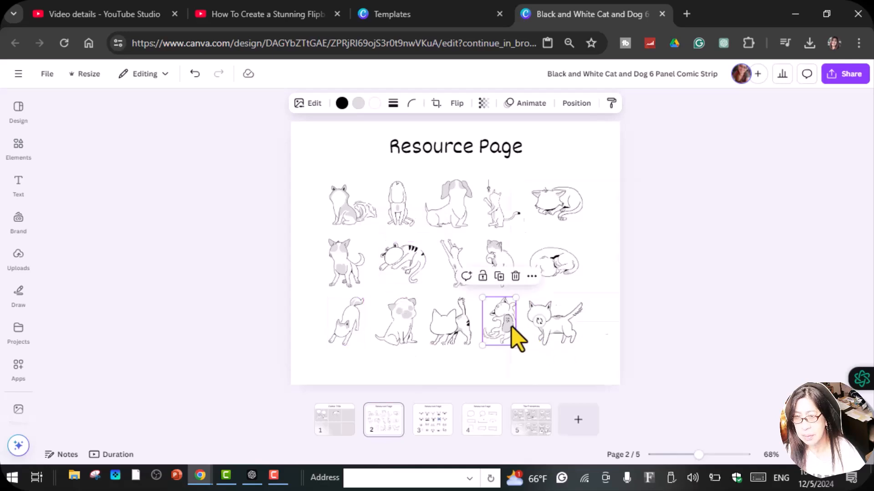
right_click(512, 327)
click(556, 200)
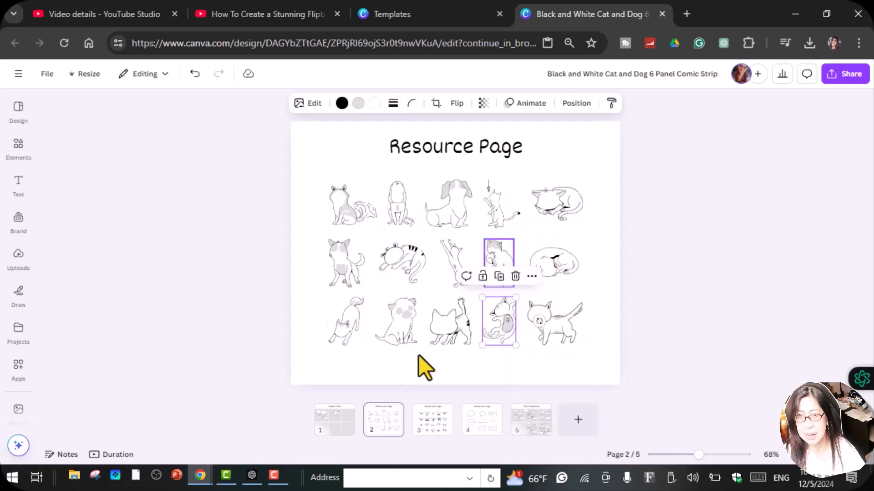
click(321, 425)
right_click(460, 264)
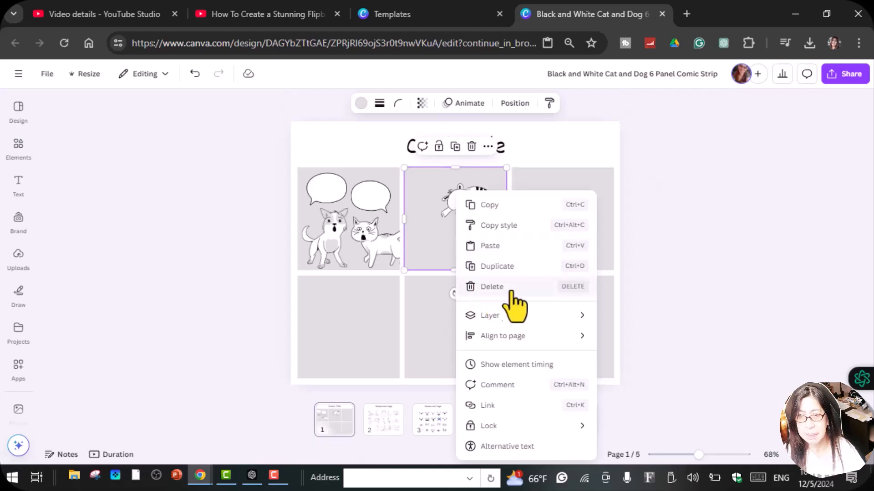
click(517, 248)
Arrange the two cats side by side in the lower half of the second panel, with the striped cat on the right, scaled down to fit
drag(497, 324, 429, 238)
click(486, 213)
mouse_move(486, 213)
mouse_down()
mouse_move(483, 201)
mouse_move(498, 225)
mouse_move(484, 214)
mouse_up()
drag(436, 246, 432, 244)
drag(469, 207, 484, 242)
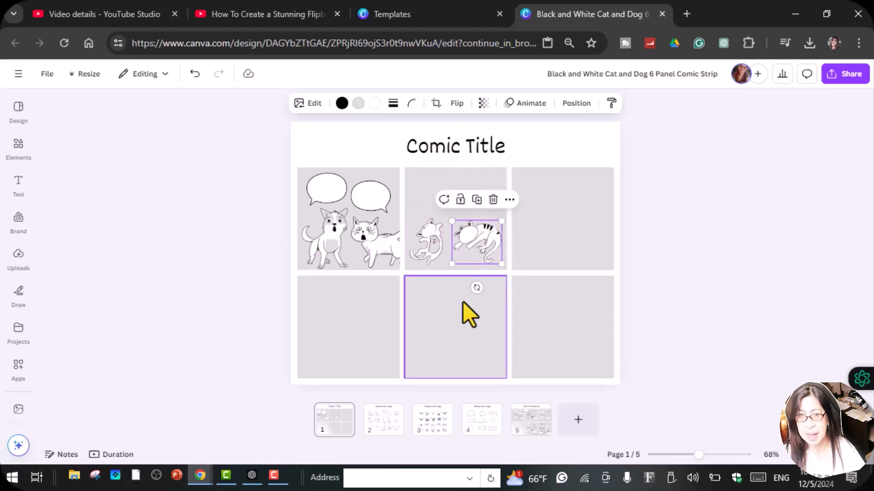
Copy the spiky speech bubble from the page 4 resources and place it, reduced in size, above the left cat in the second panel
click(481, 435)
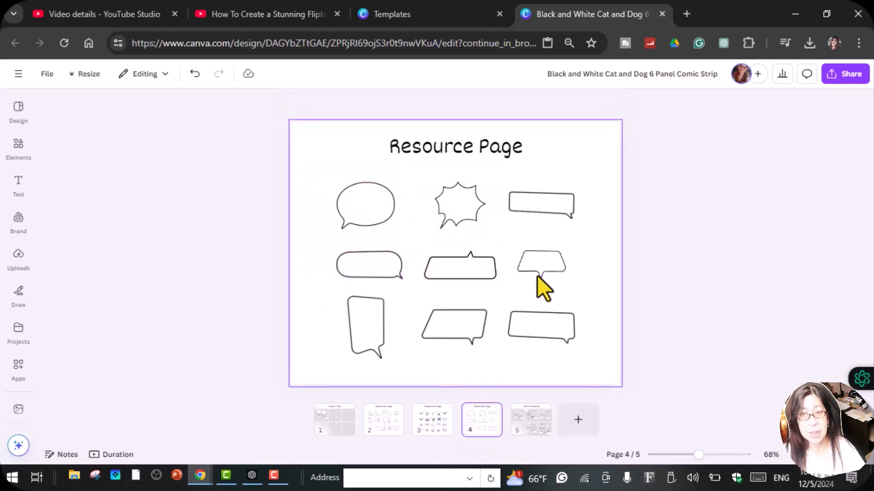
click(473, 208)
right_click(448, 204)
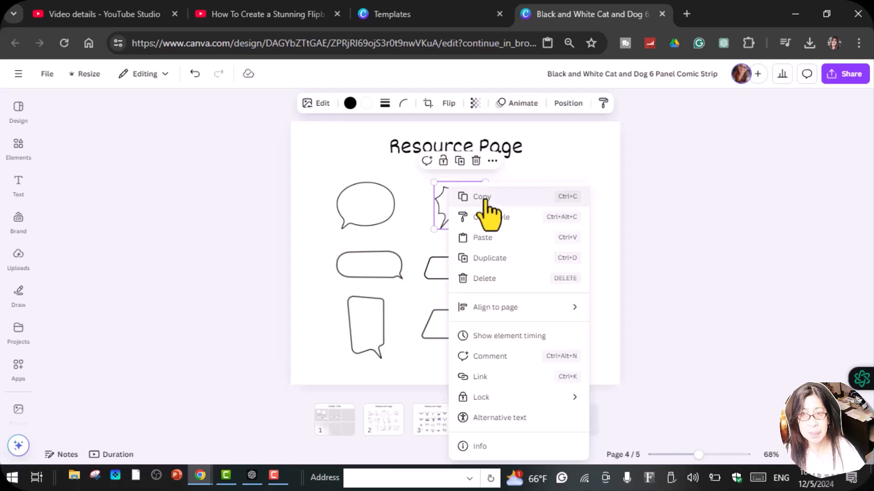
click(482, 200)
click(329, 443)
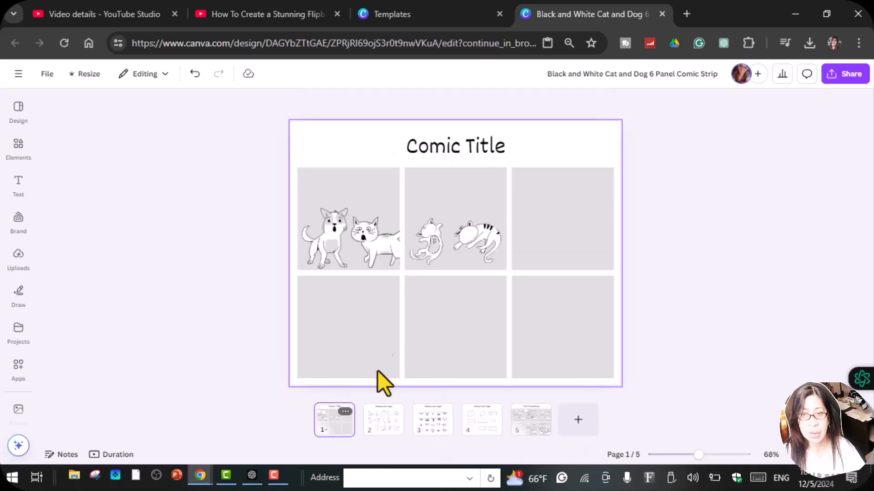
right_click(431, 206)
click(471, 245)
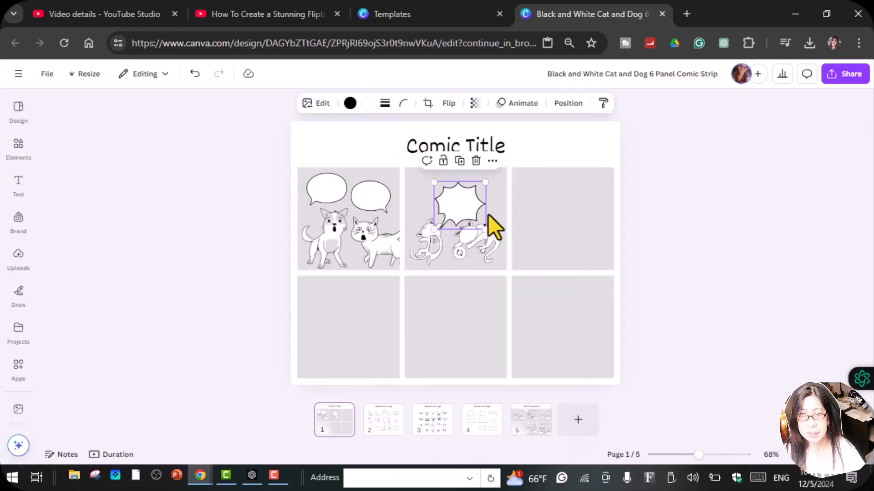
drag(485, 228, 411, 218)
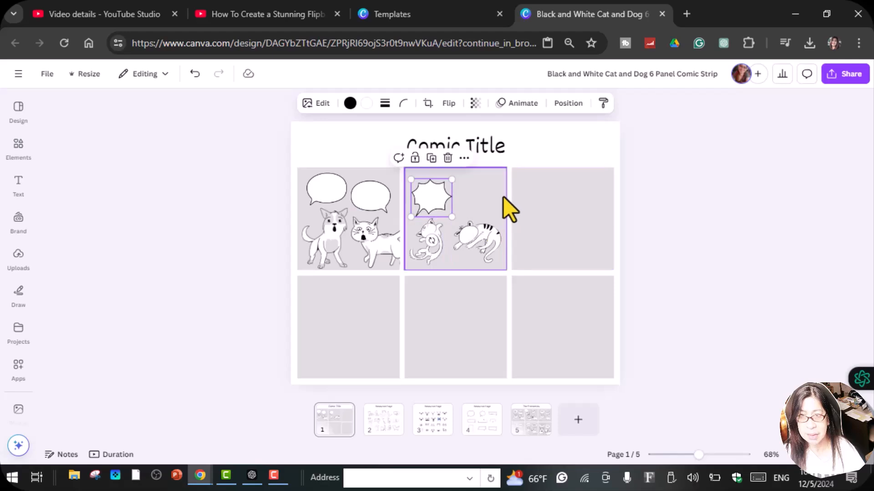
Copy the trapezoid speech bubble from the page 4 resources and place it above the striped cat in the second panel
click(476, 435)
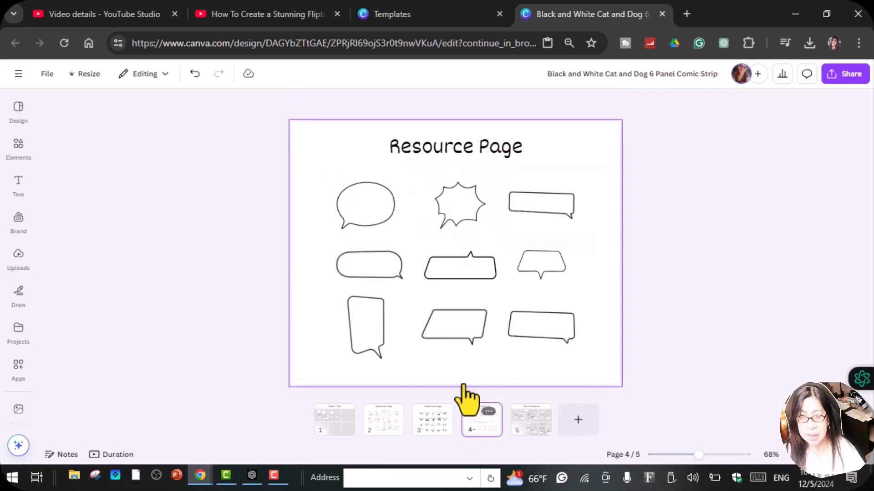
click(553, 274)
right_click(553, 273)
click(599, 197)
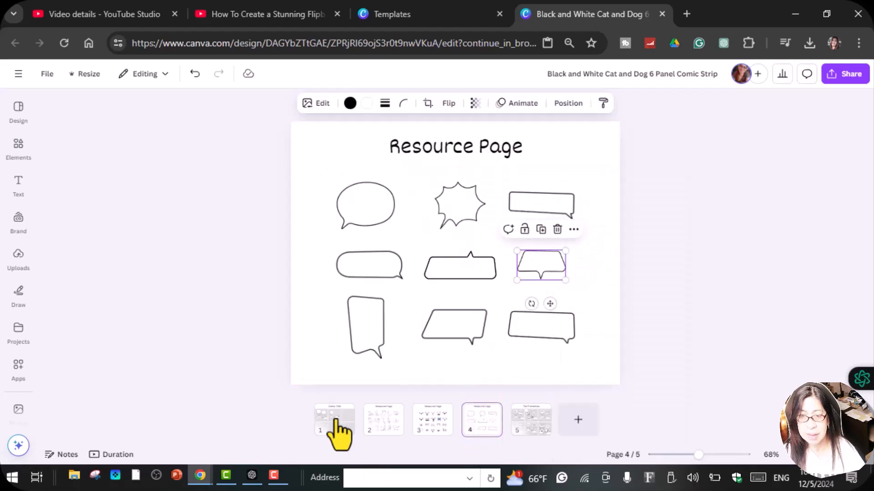
click(335, 422)
right_click(479, 187)
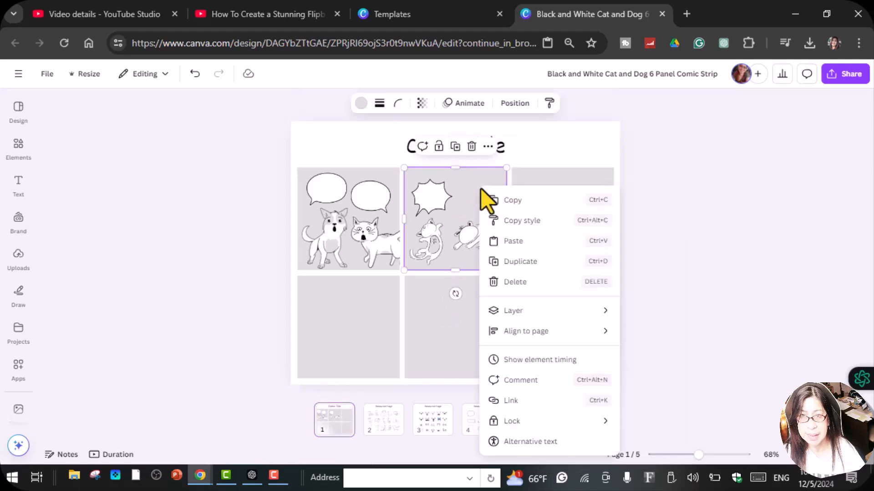
click(528, 242)
drag(566, 280, 491, 199)
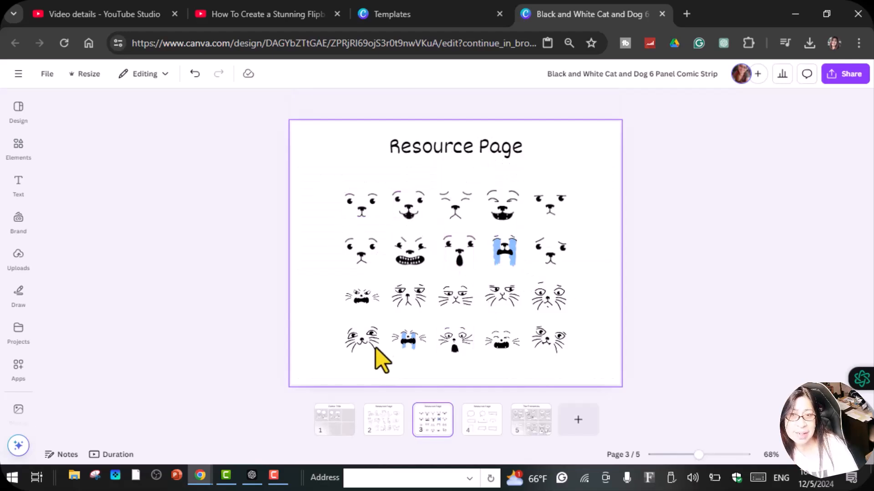
Copy the first whiskered face in the last row of the page 3 resources and fit it onto the striped cat's head
right_click(365, 344)
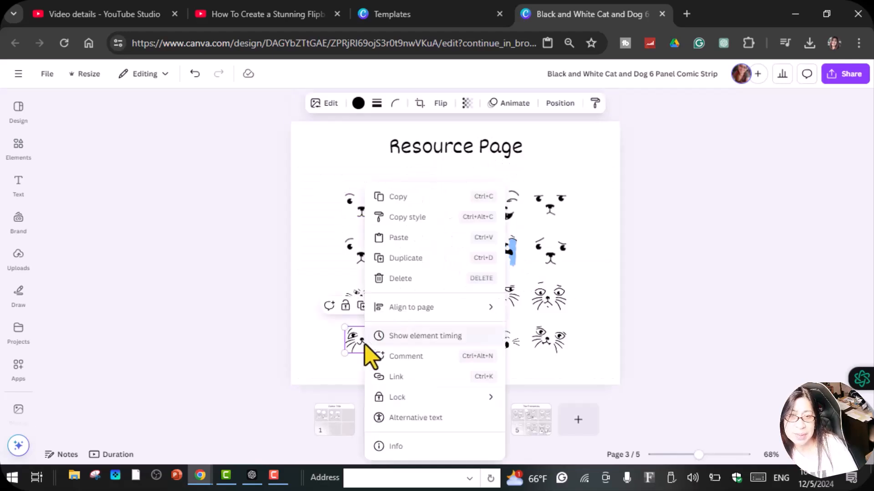
click(400, 199)
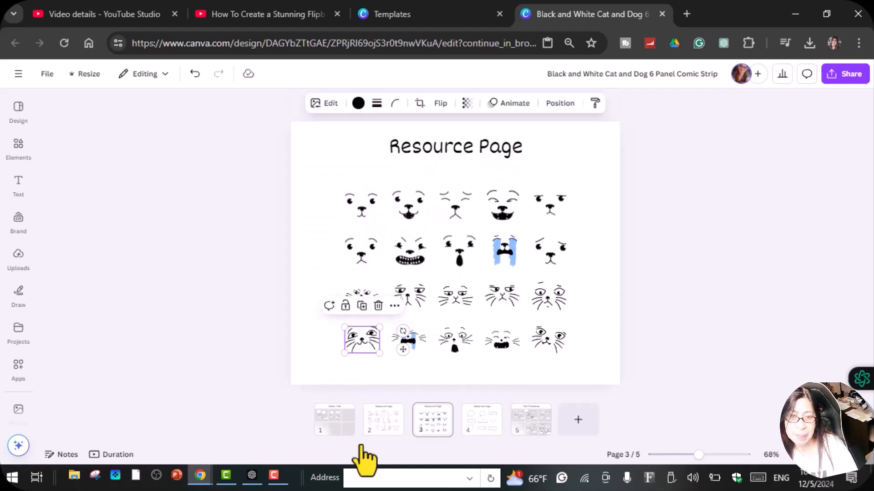
click(333, 423)
right_click(465, 243)
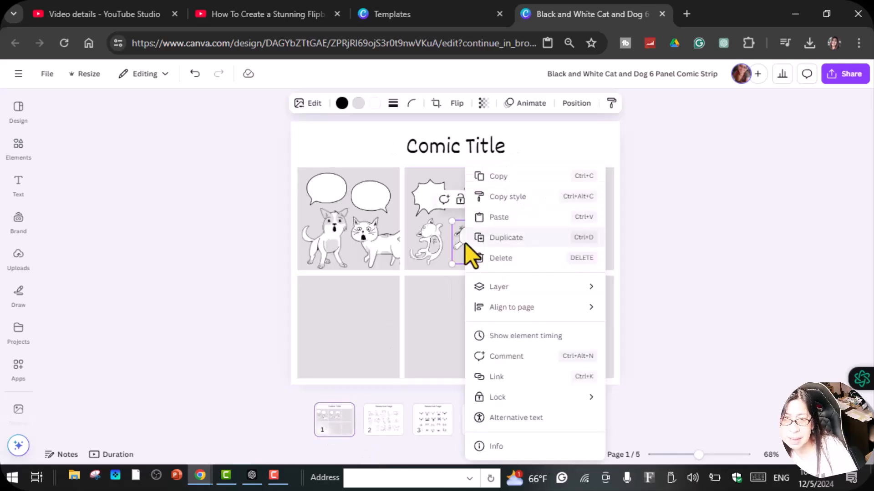
click(518, 217)
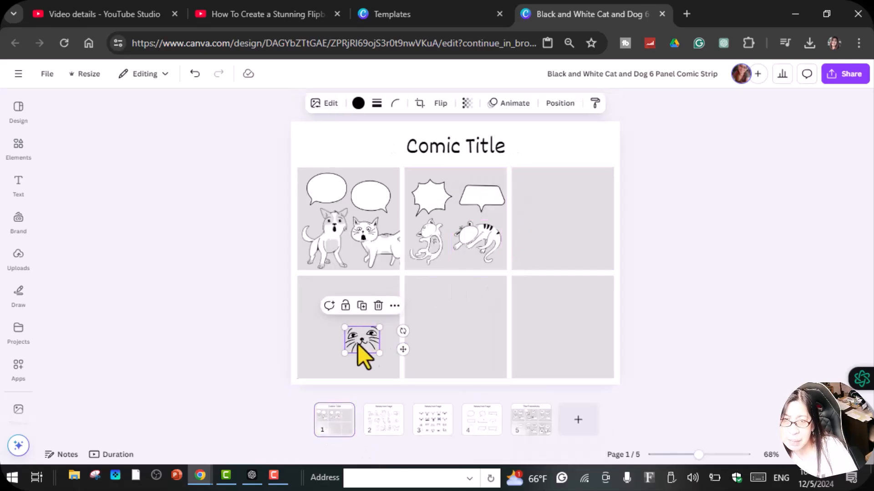
drag(375, 352, 494, 227)
click(713, 454)
click(510, 242)
click(599, 261)
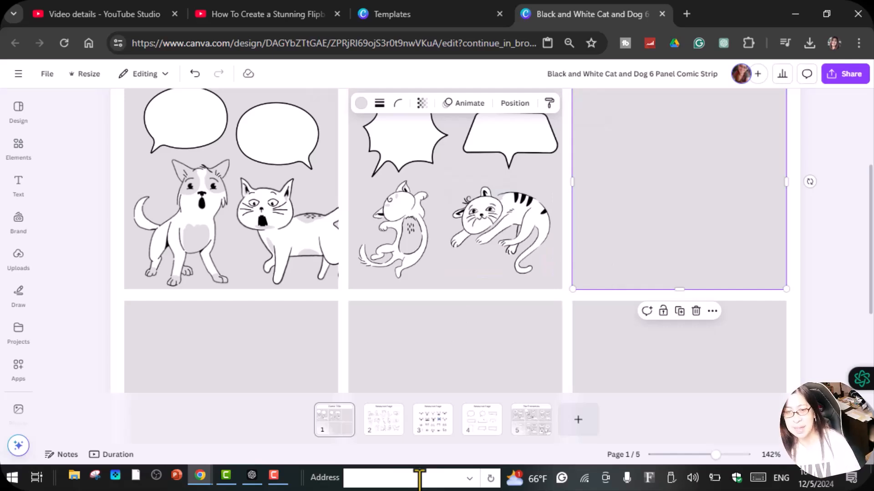
Copy the angry open-mouthed cat face from the page 3 resources, place it on the left cat's head in the second panel and rotate it to fit
click(436, 425)
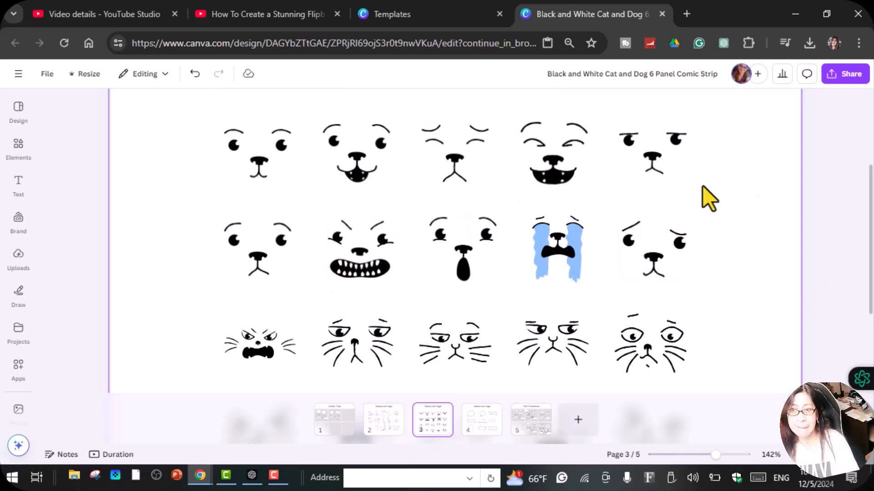
right_click(267, 368)
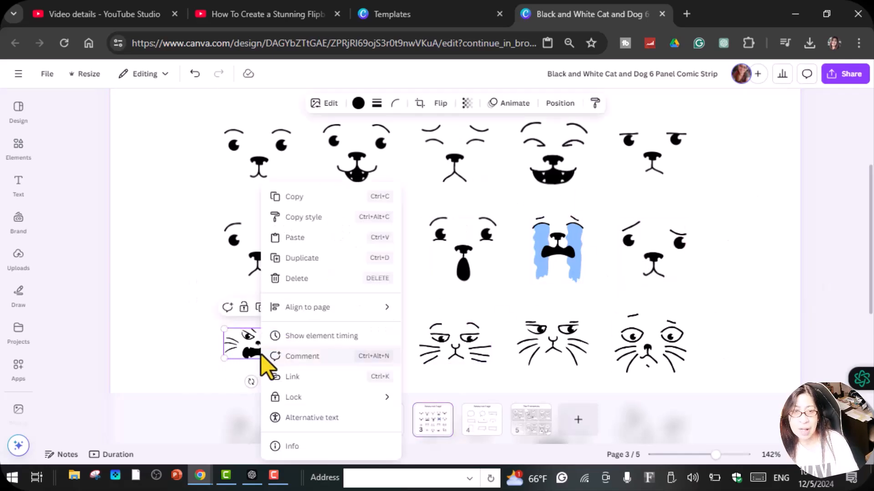
click(302, 198)
click(342, 432)
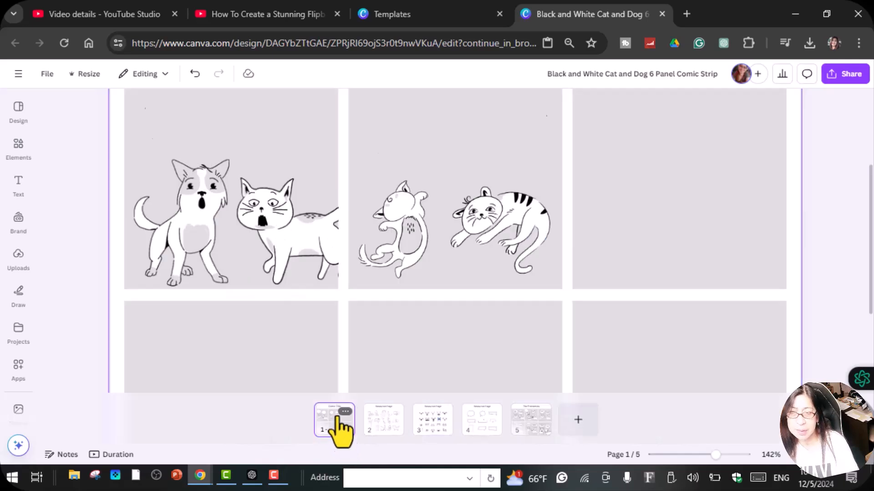
click(393, 209)
right_click(393, 209)
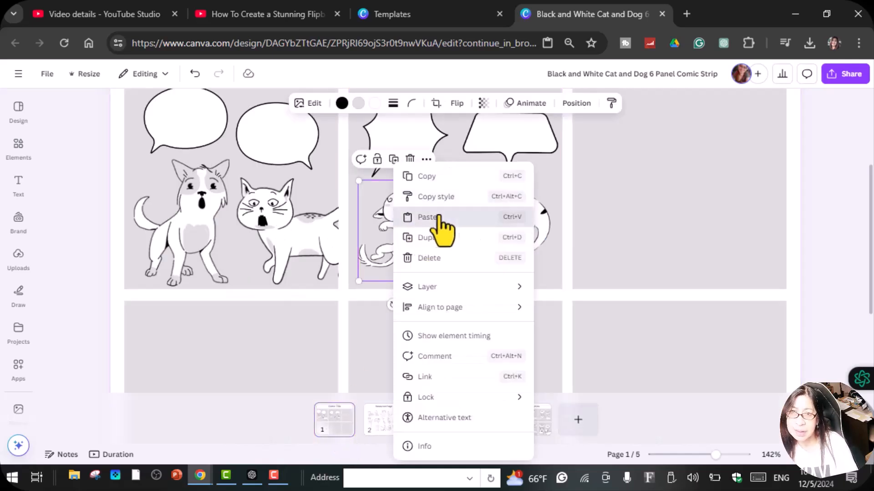
click(429, 217)
drag(295, 357, 400, 203)
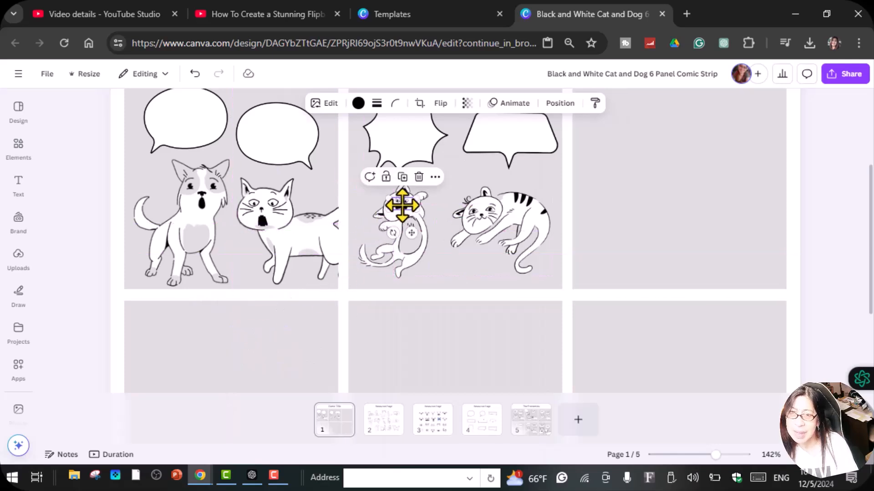
drag(393, 233, 404, 230)
click(706, 268)
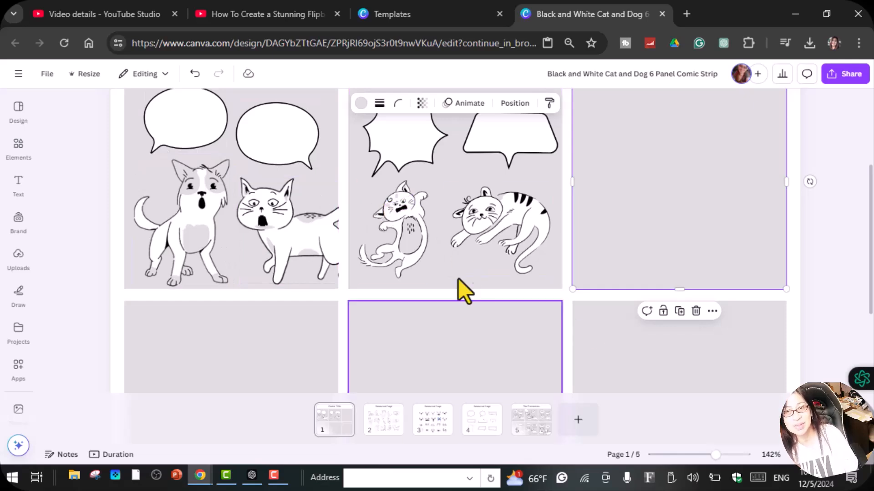
Look over the comic title and the filled panels, and view the animal resources on page 2
scroll(475, 254, up, 3)
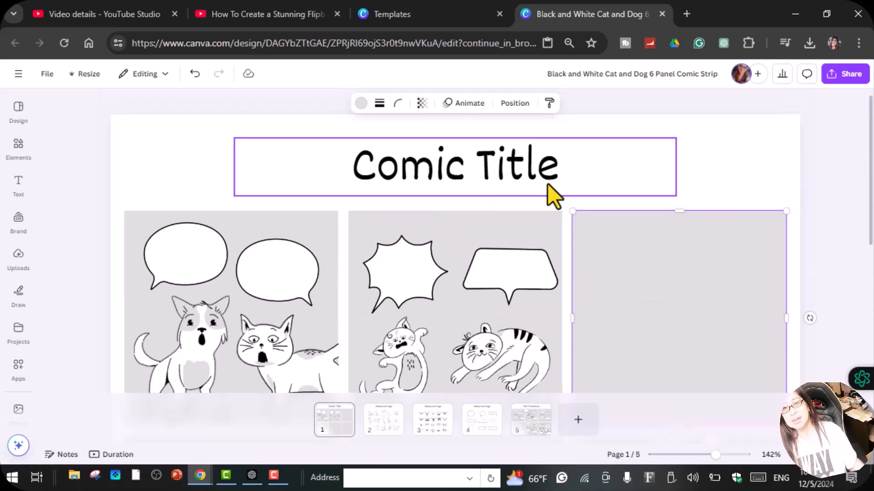
scroll(439, 191, down, 6)
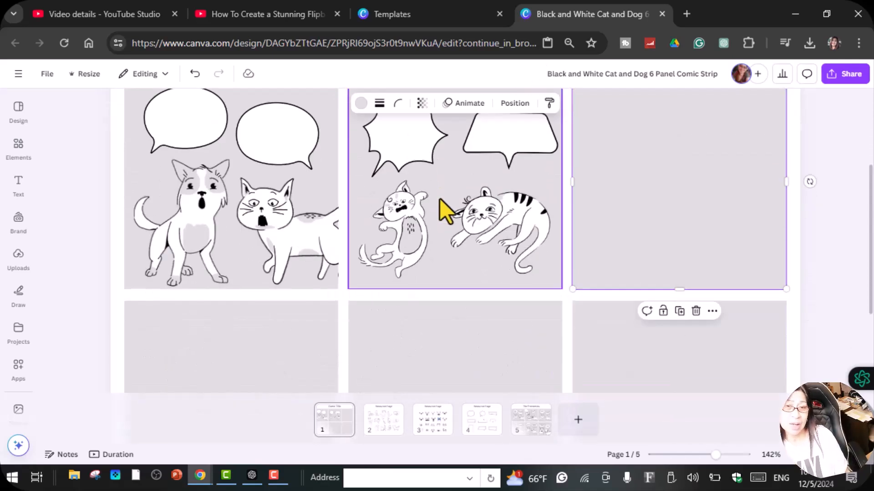
scroll(544, 339, up, 3)
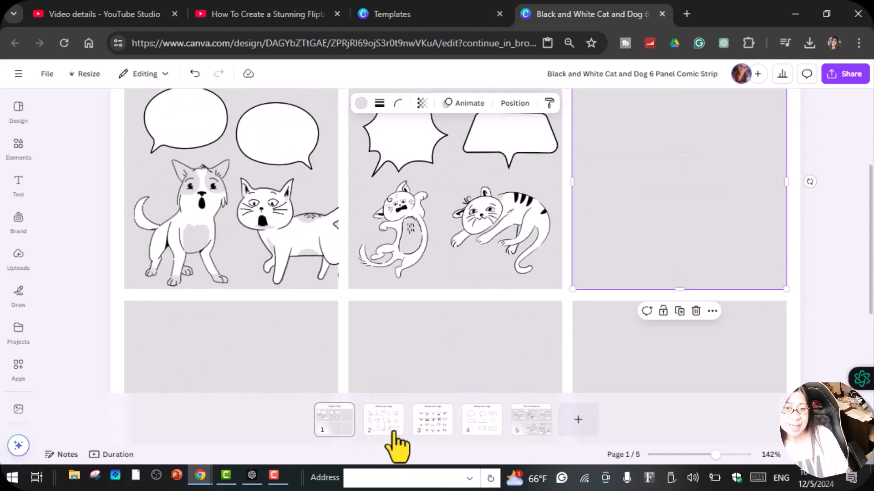
click(373, 430)
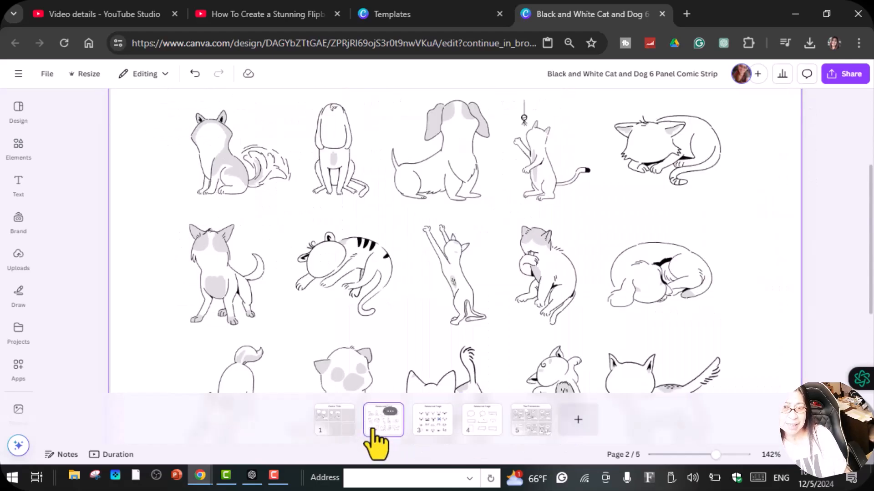
Look over the faces on page 3, the speech bubbles on page 4 and the finished comic example on page 5
click(425, 430)
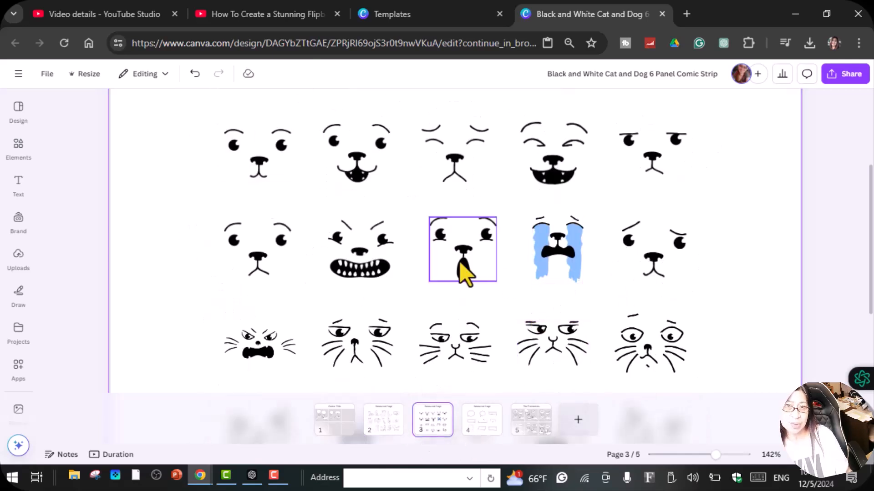
click(478, 437)
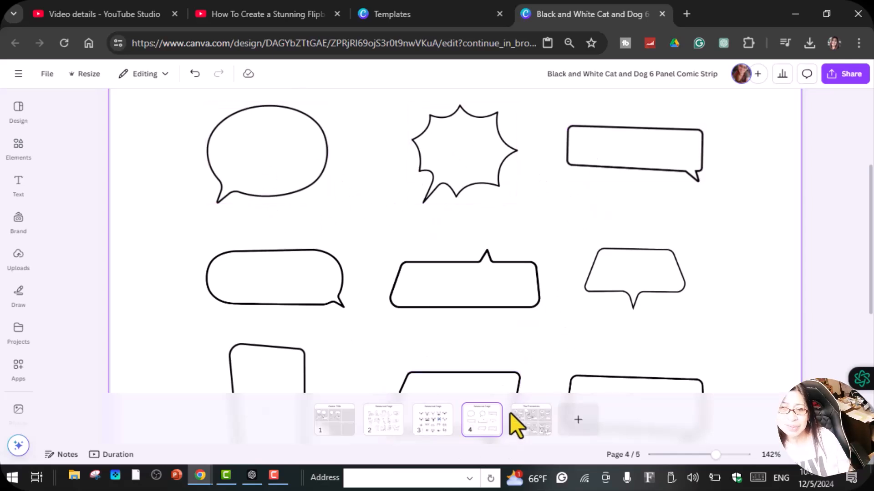
click(523, 428)
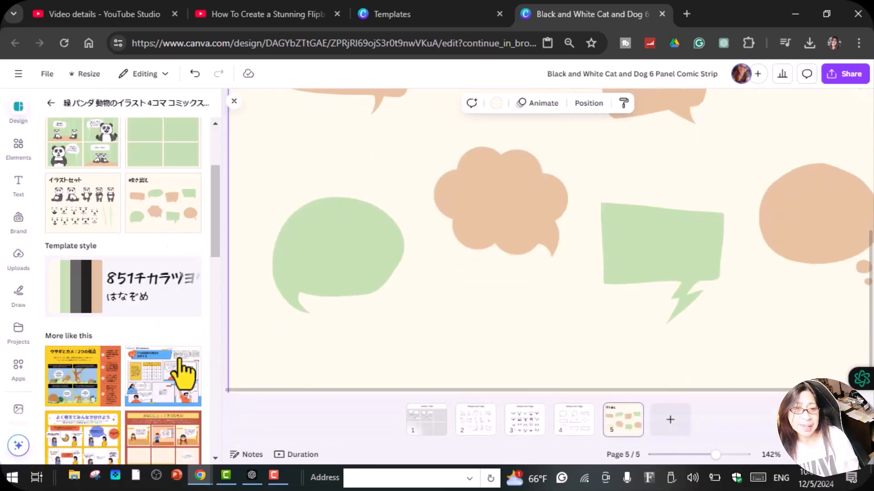
scroll(185, 370, down, 5)
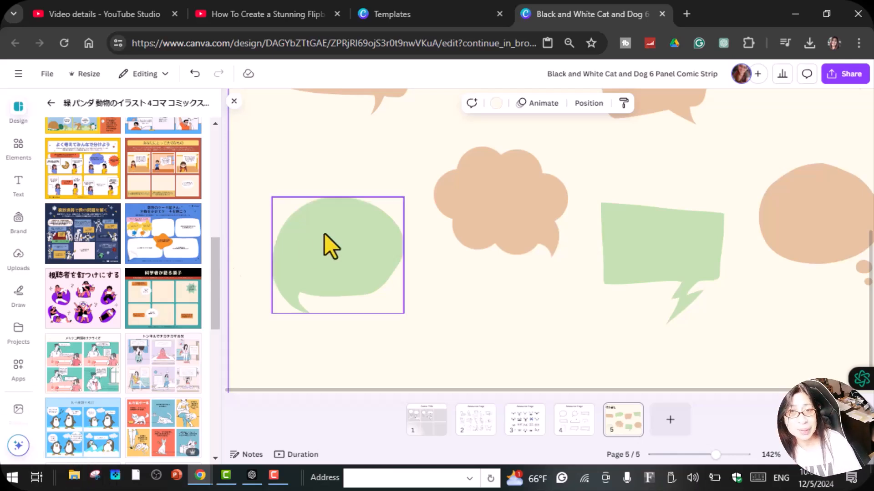
Delete the rounded green speech bubble beside the tan cloud on page 5 and search the graphic elements for "SPEECH BUBB;ES"
click(376, 240)
click(354, 176)
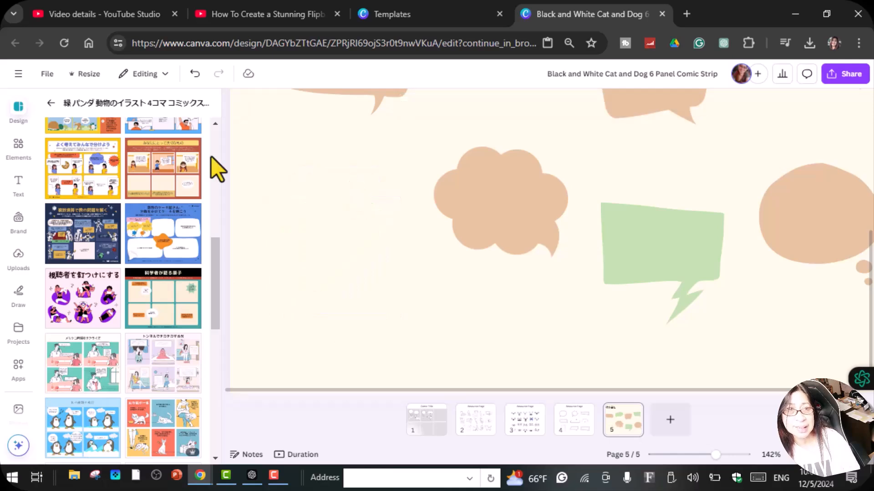
click(17, 162)
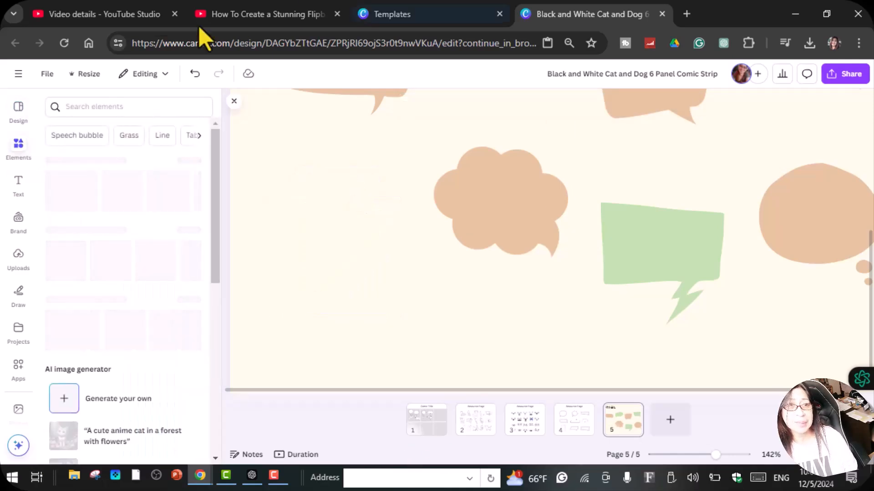
click(100, 108)
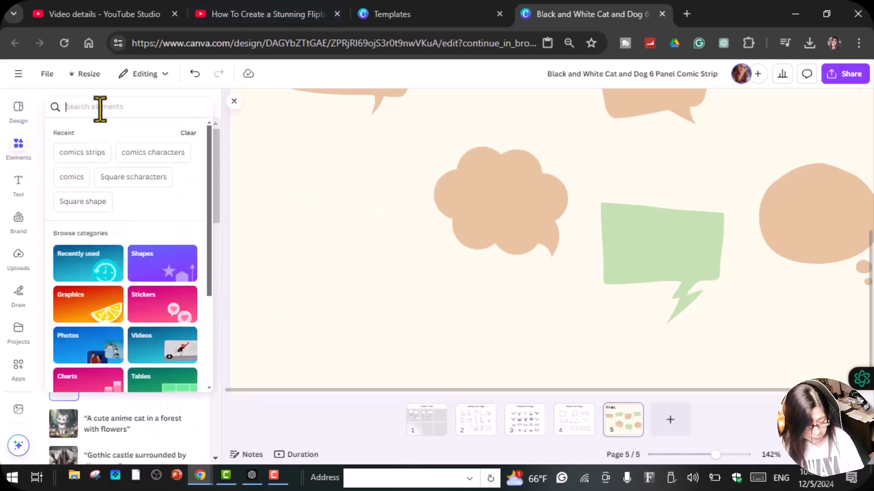
text(SPEECH BUBB;ES)
key(Return)
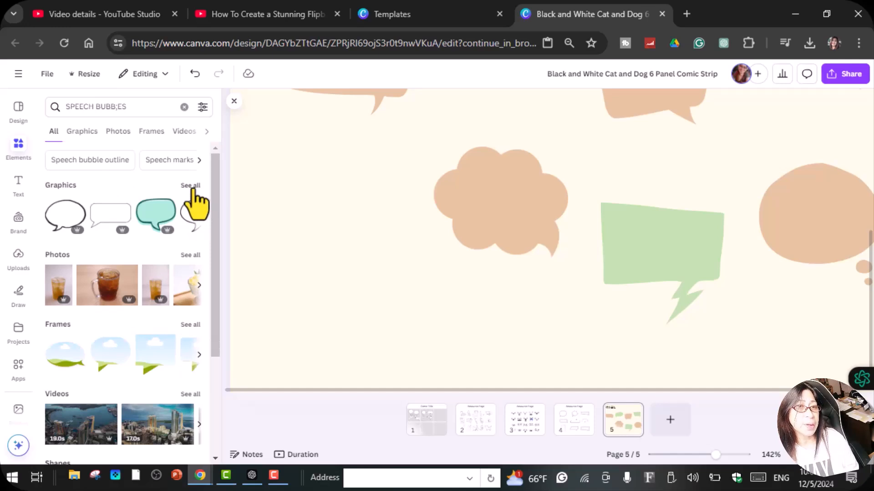
click(191, 186)
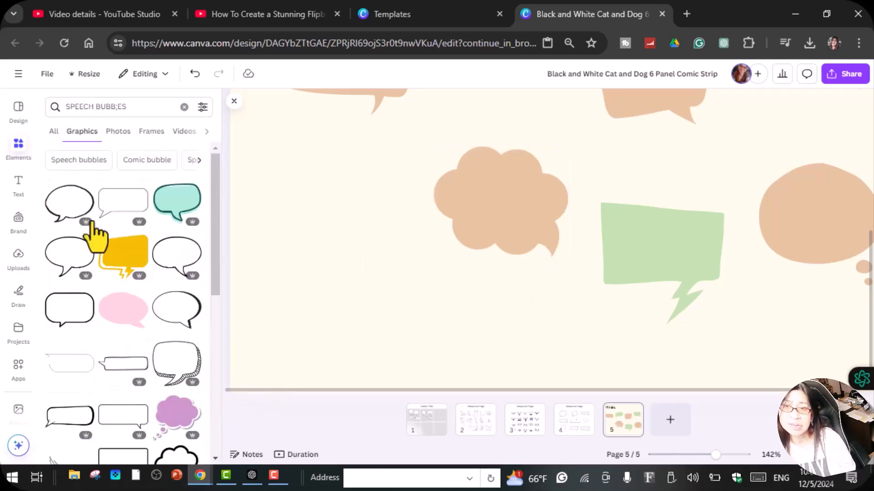
Add the purple thought cloud graphic to page 5, scaled down beside the tan cloud bubble in place of the deleted bubble
drag(170, 425, 270, 184)
drag(488, 382, 391, 292)
Move the tan cloud bubble up and place the yellow lightning-tailed speech bubble below it, scaled down to fit
scroll(559, 282, up, 3)
drag(530, 267, 530, 224)
drag(139, 255, 540, 298)
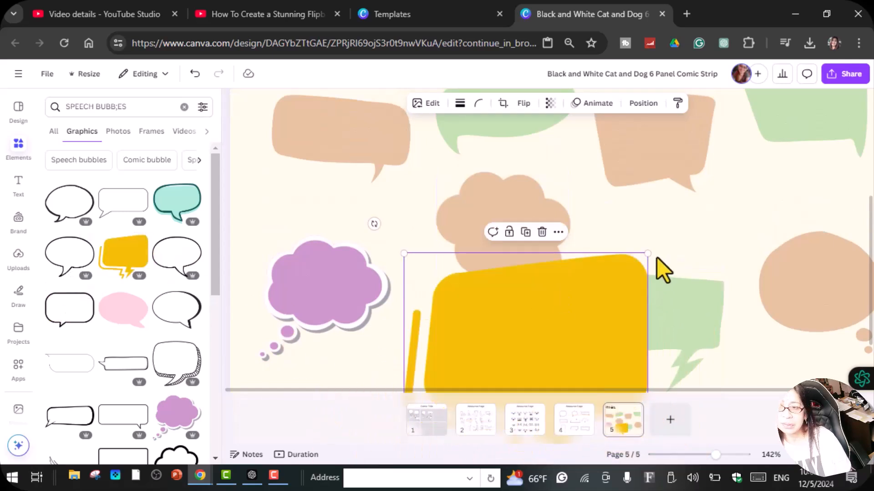
drag(649, 256, 535, 319)
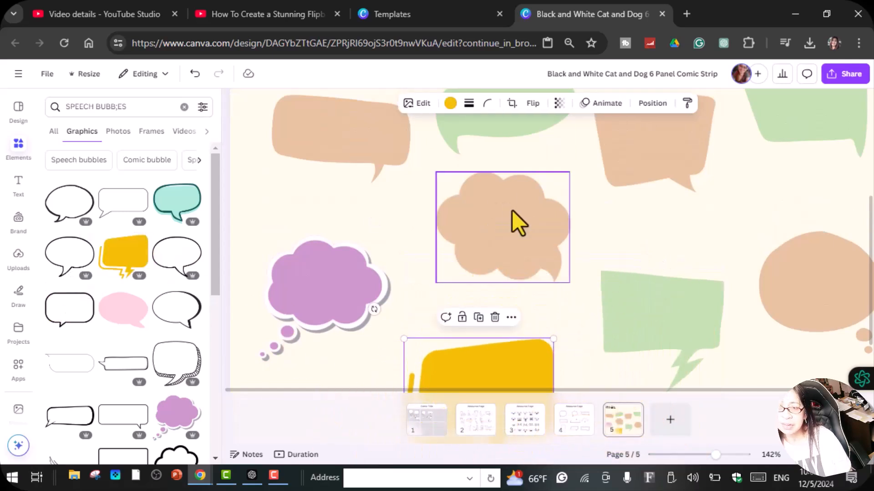
drag(512, 210, 514, 204)
drag(511, 382, 501, 300)
drag(544, 269, 491, 326)
Look over the upper part of page 5 and browse the available speech bubble graphics, including the premium ones
scroll(640, 344, up, 5)
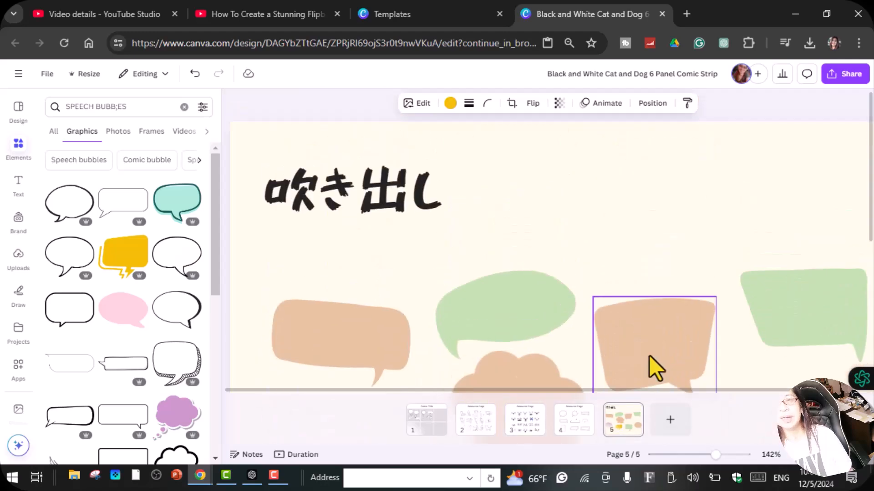
scroll(127, 369, down, 6)
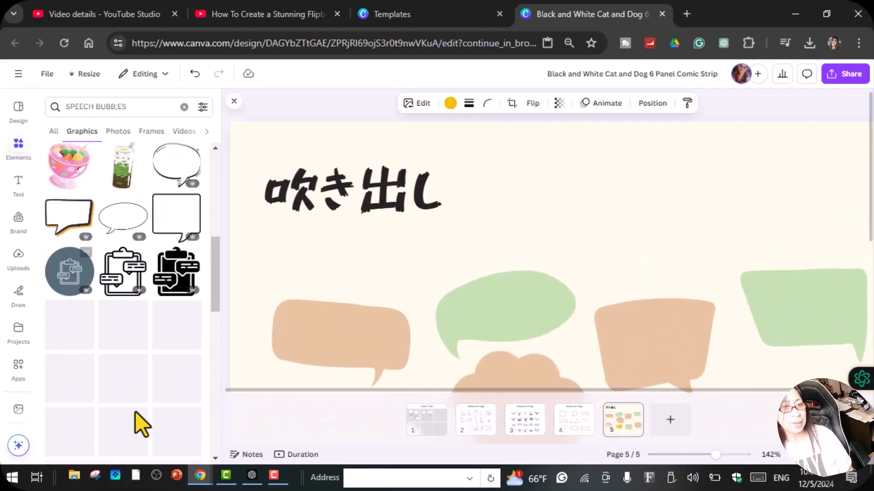
scroll(149, 322, up, 3)
scroll(147, 330, down, 4)
scroll(144, 309, up, 4)
scroll(146, 294, up, 5)
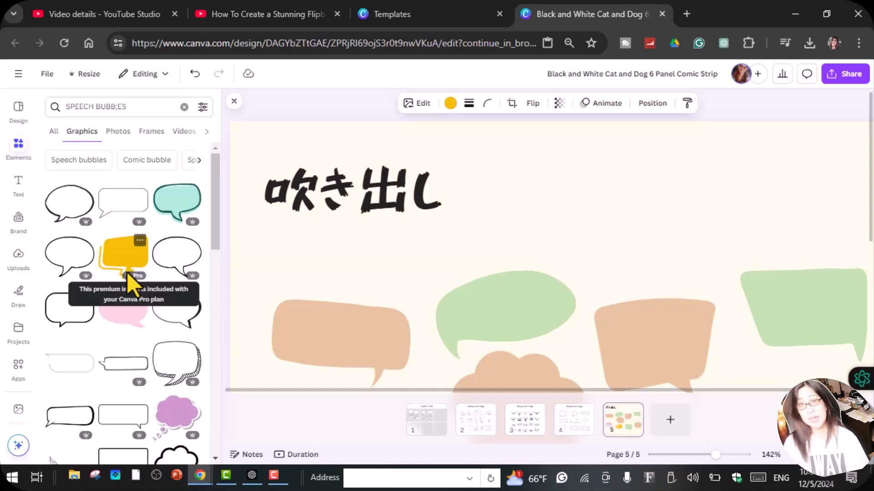